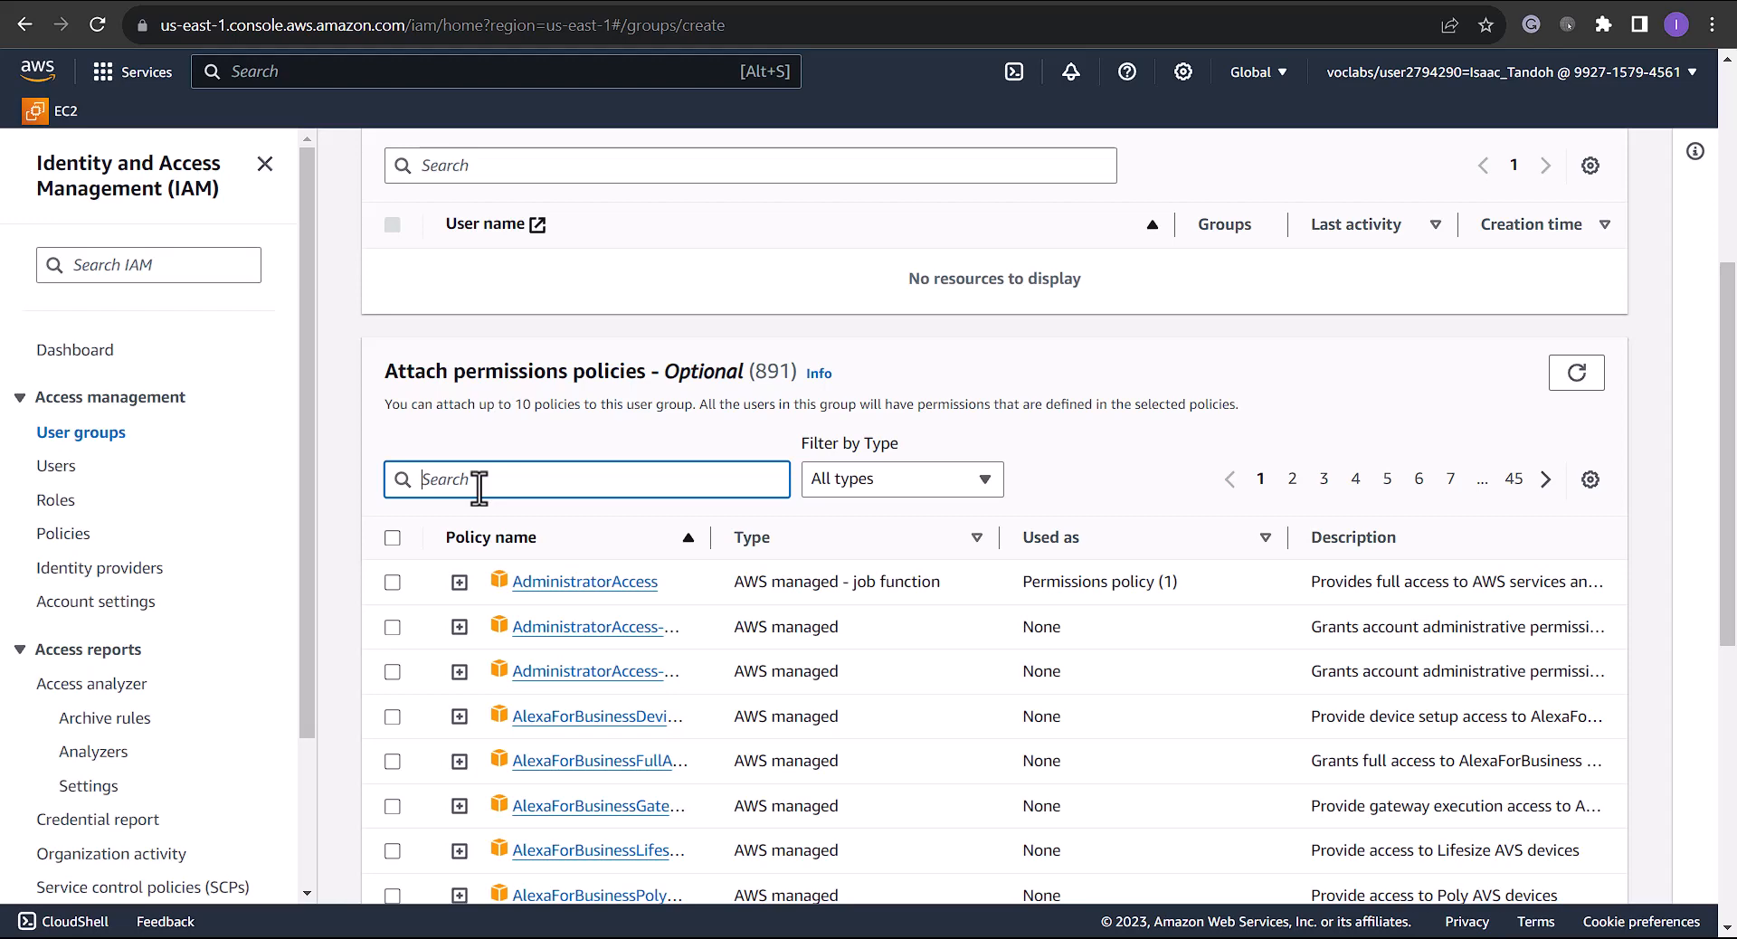
Attach AmazonEC2ReadOnlyAccess and AWSCloud9EnvironmentMember policies and create the AppDevelopers group
{"action": "type", "text": "amazonec2read"}
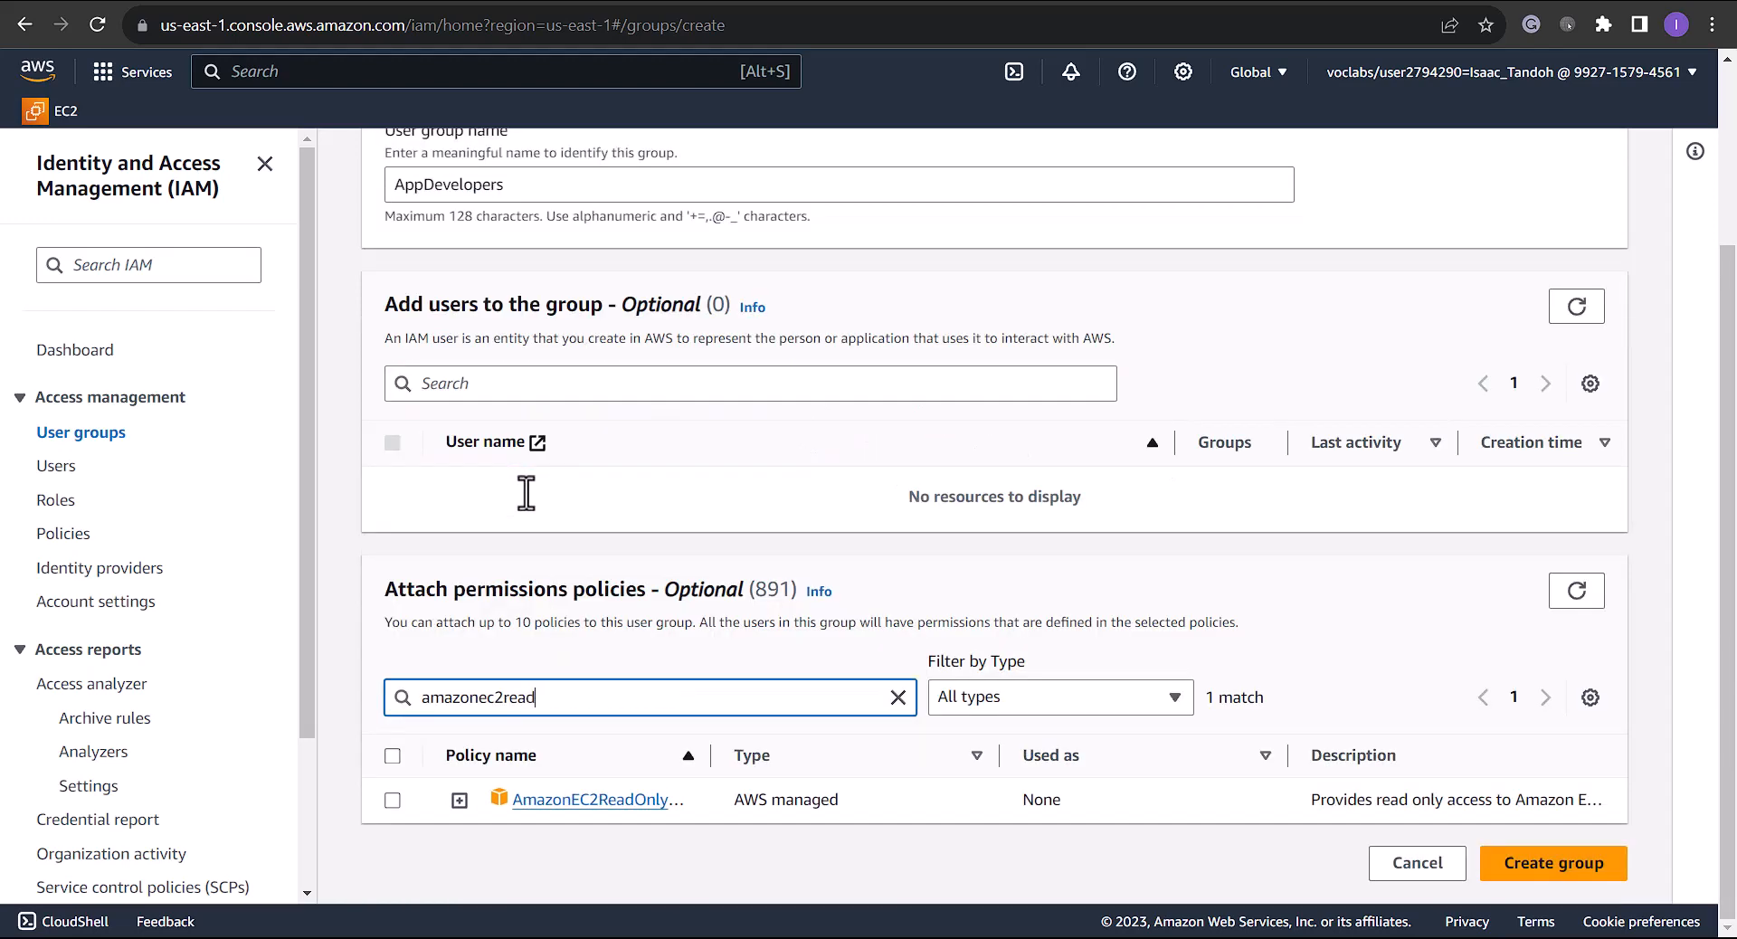
{"action": "left_click", "coordinate": [392, 800]}
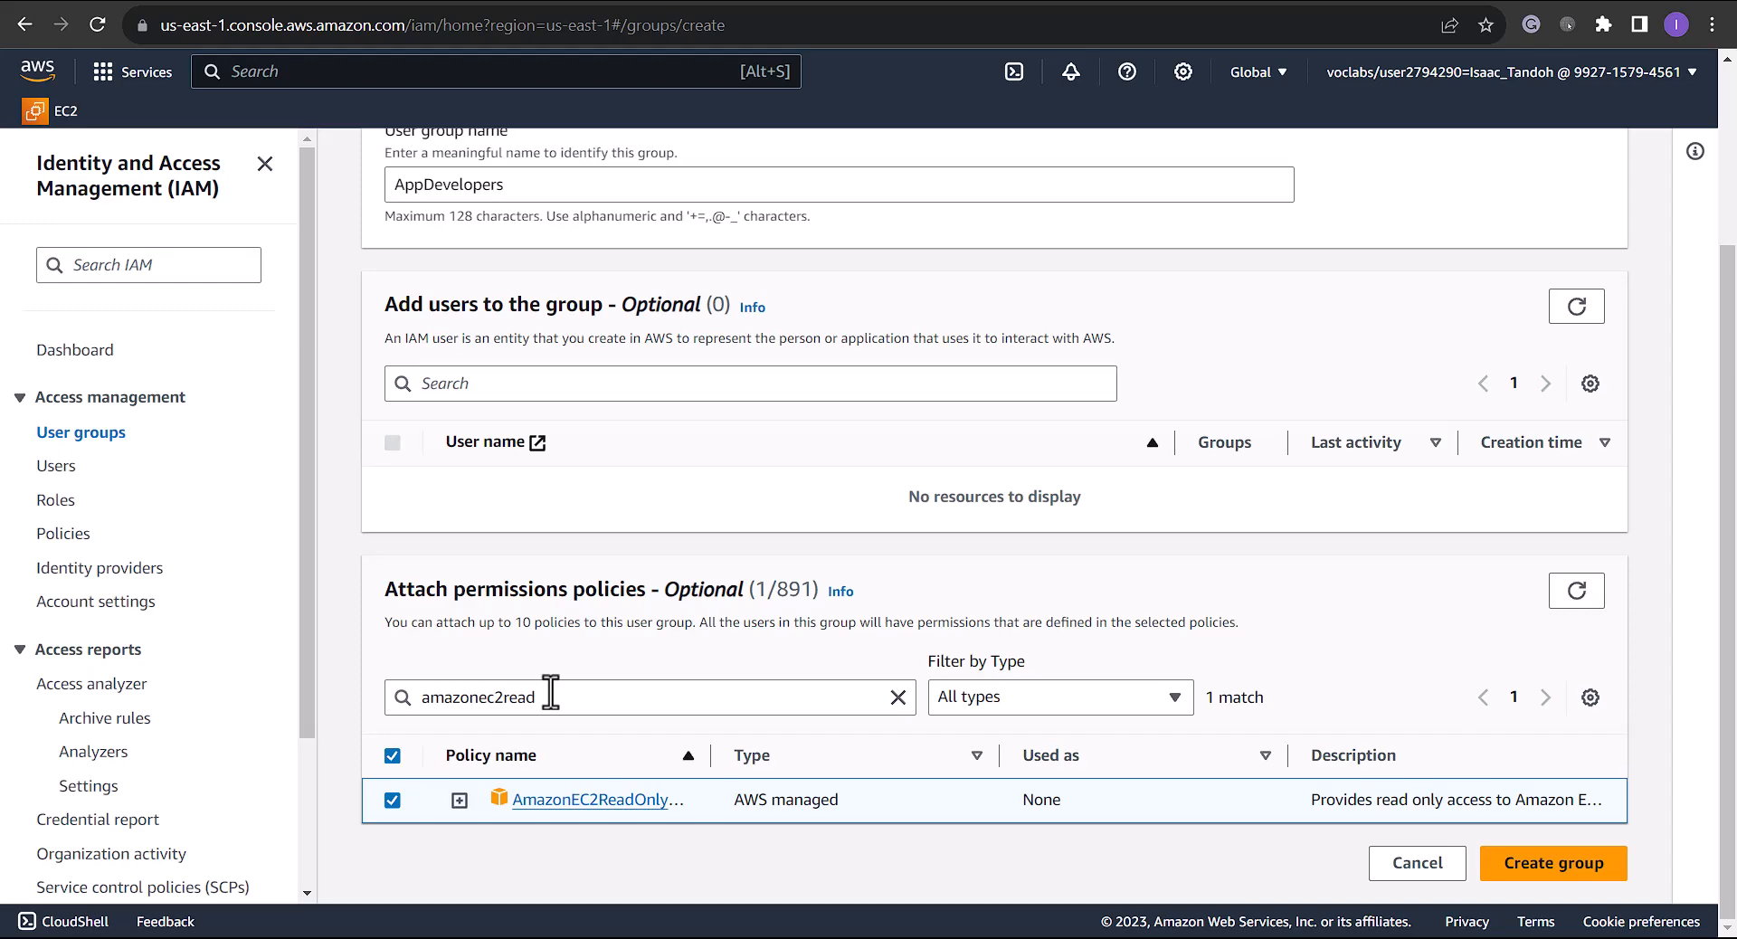
{"action": "left_click_drag", "start_coordinate": [548, 696], "coordinate": [375, 698]}
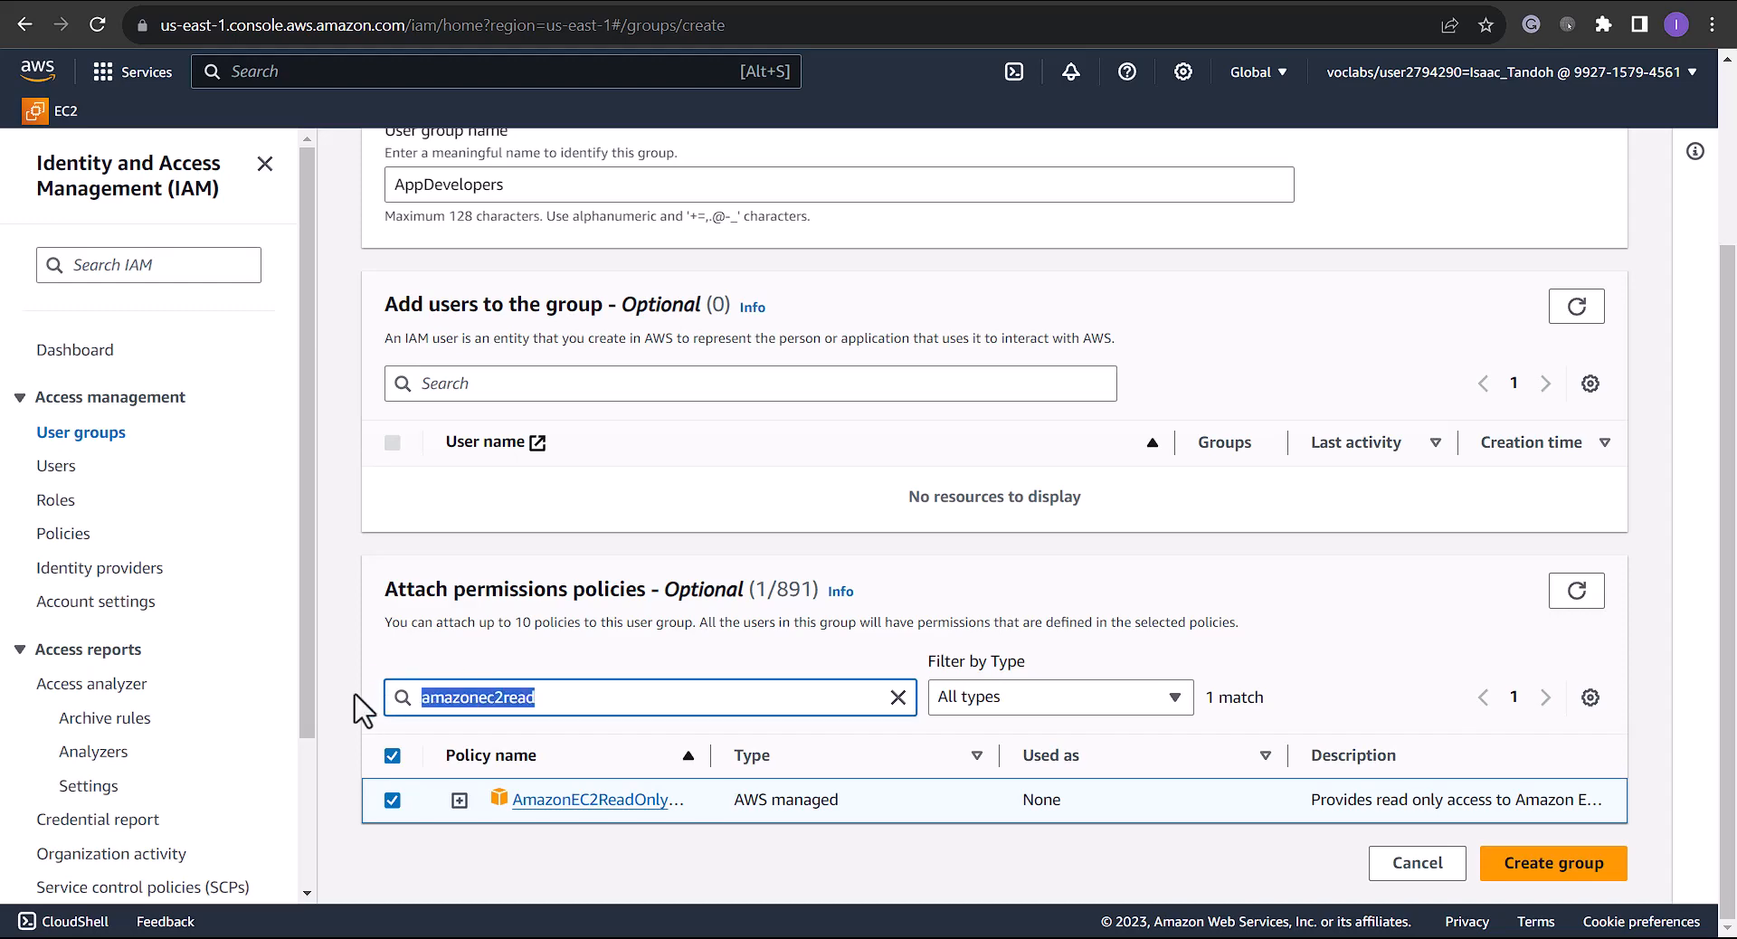
{"action": "type", "text": "aws"}
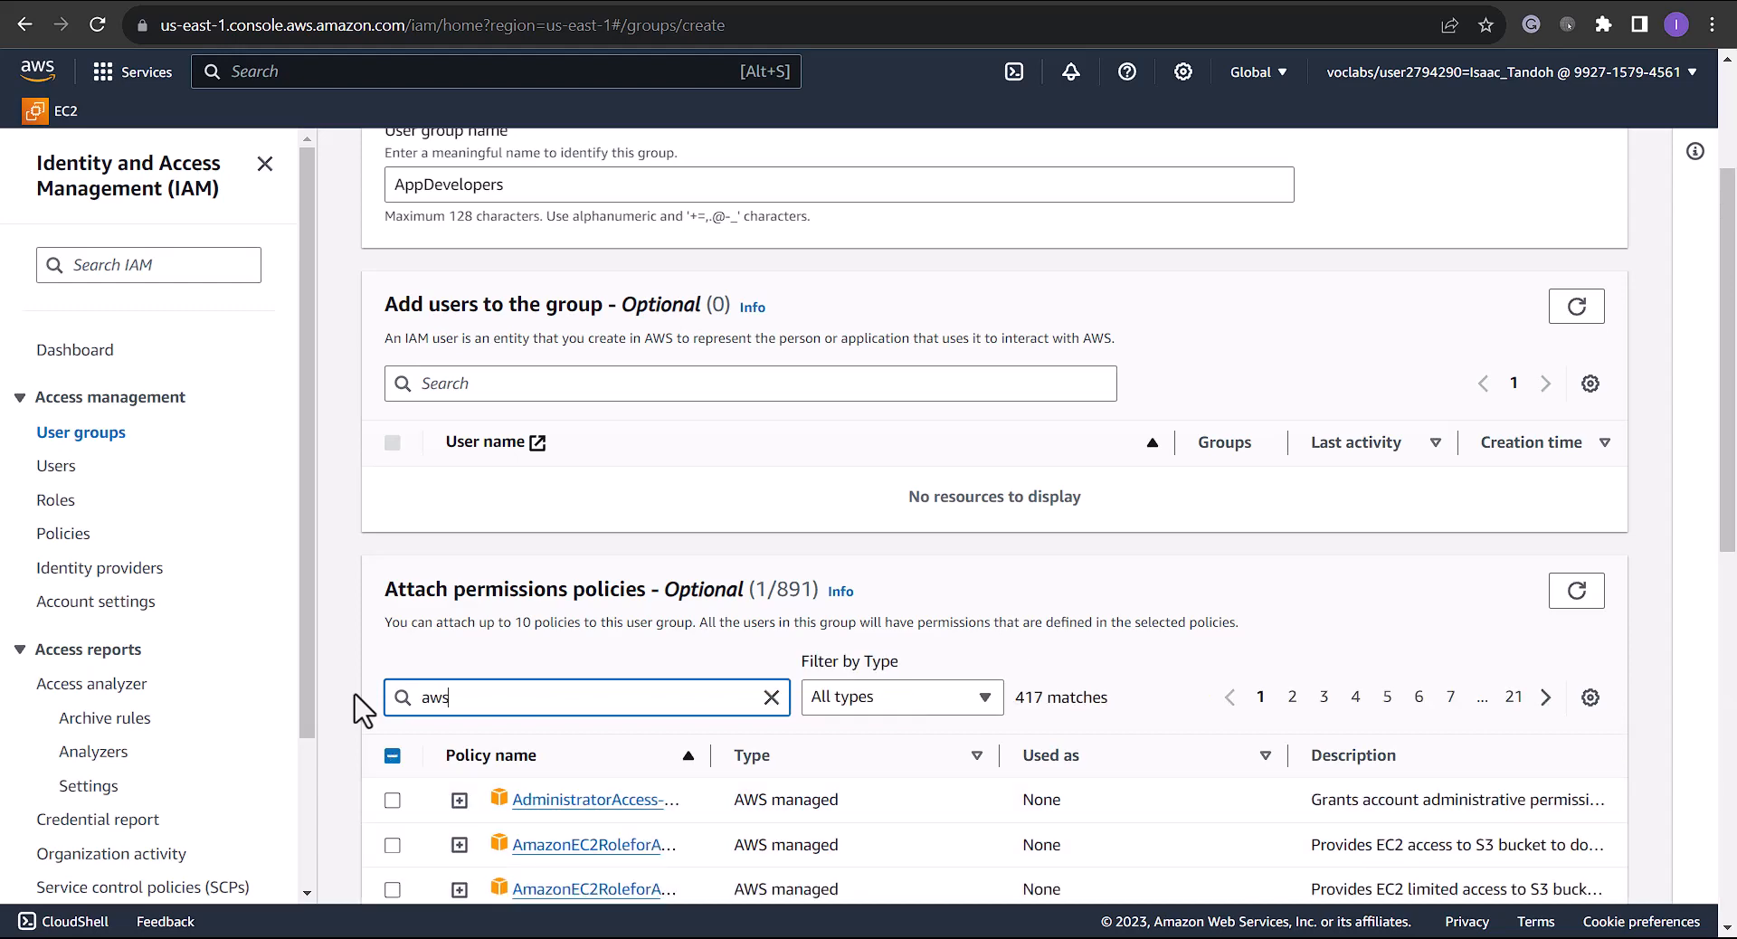
{"action": "type", "text": "cloud9"}
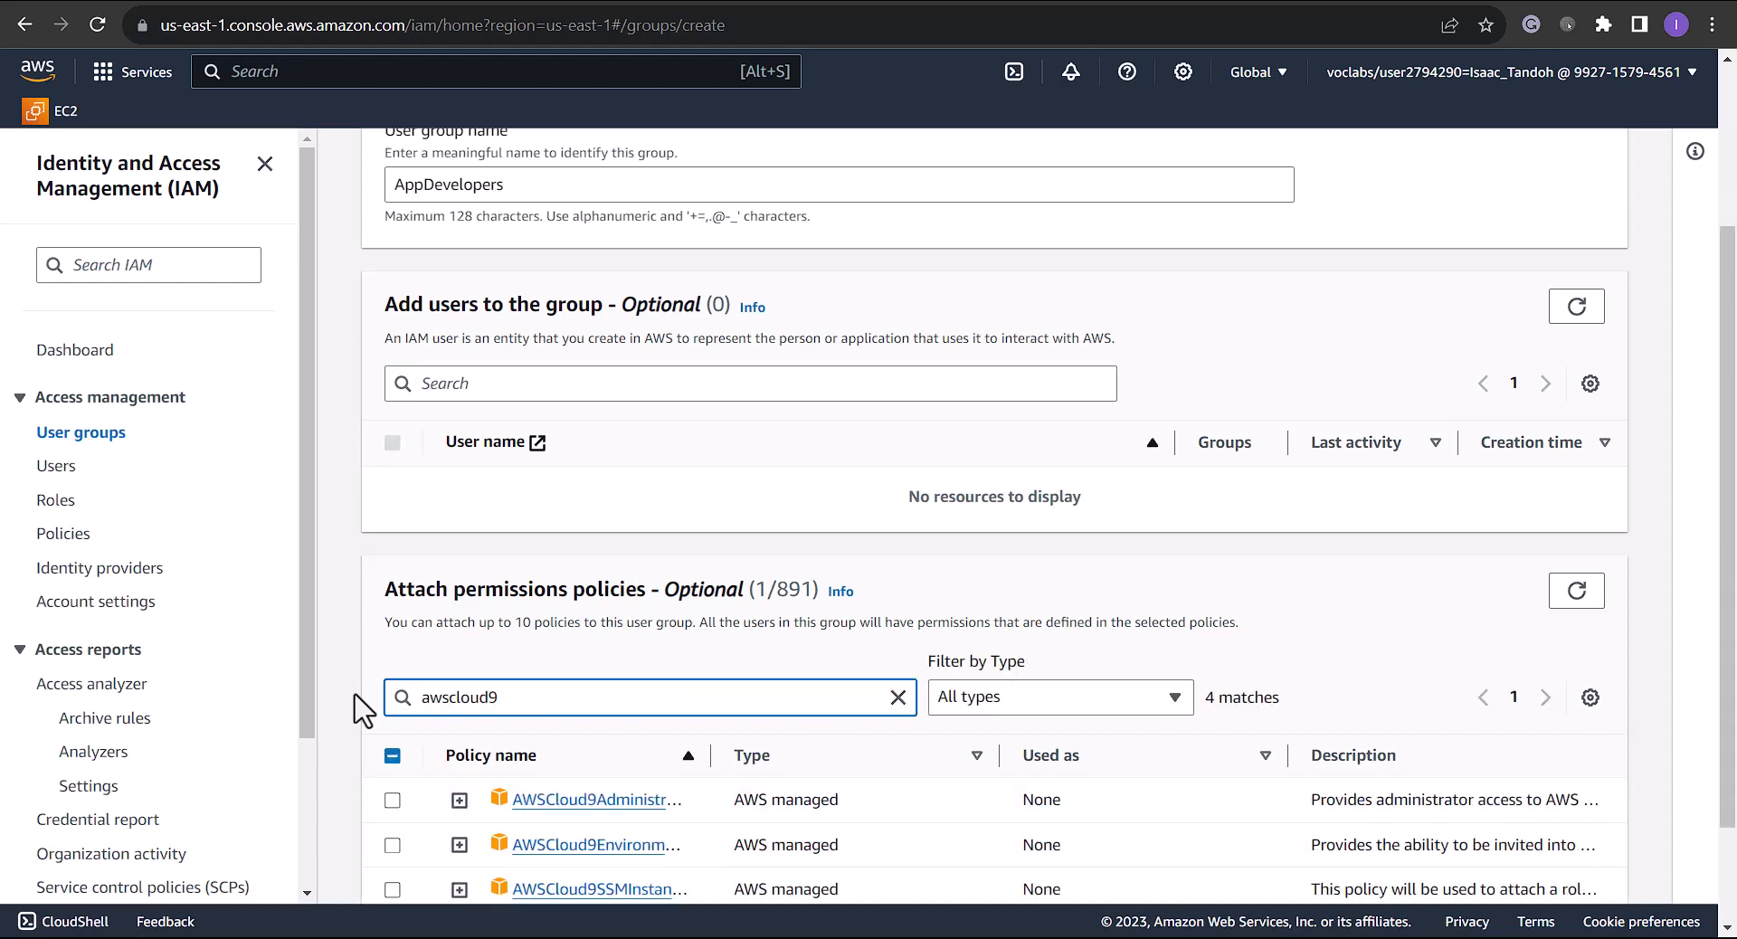
{"action": "type", "text": "Env"}
{"action": "left_click", "coordinate": [391, 801]}
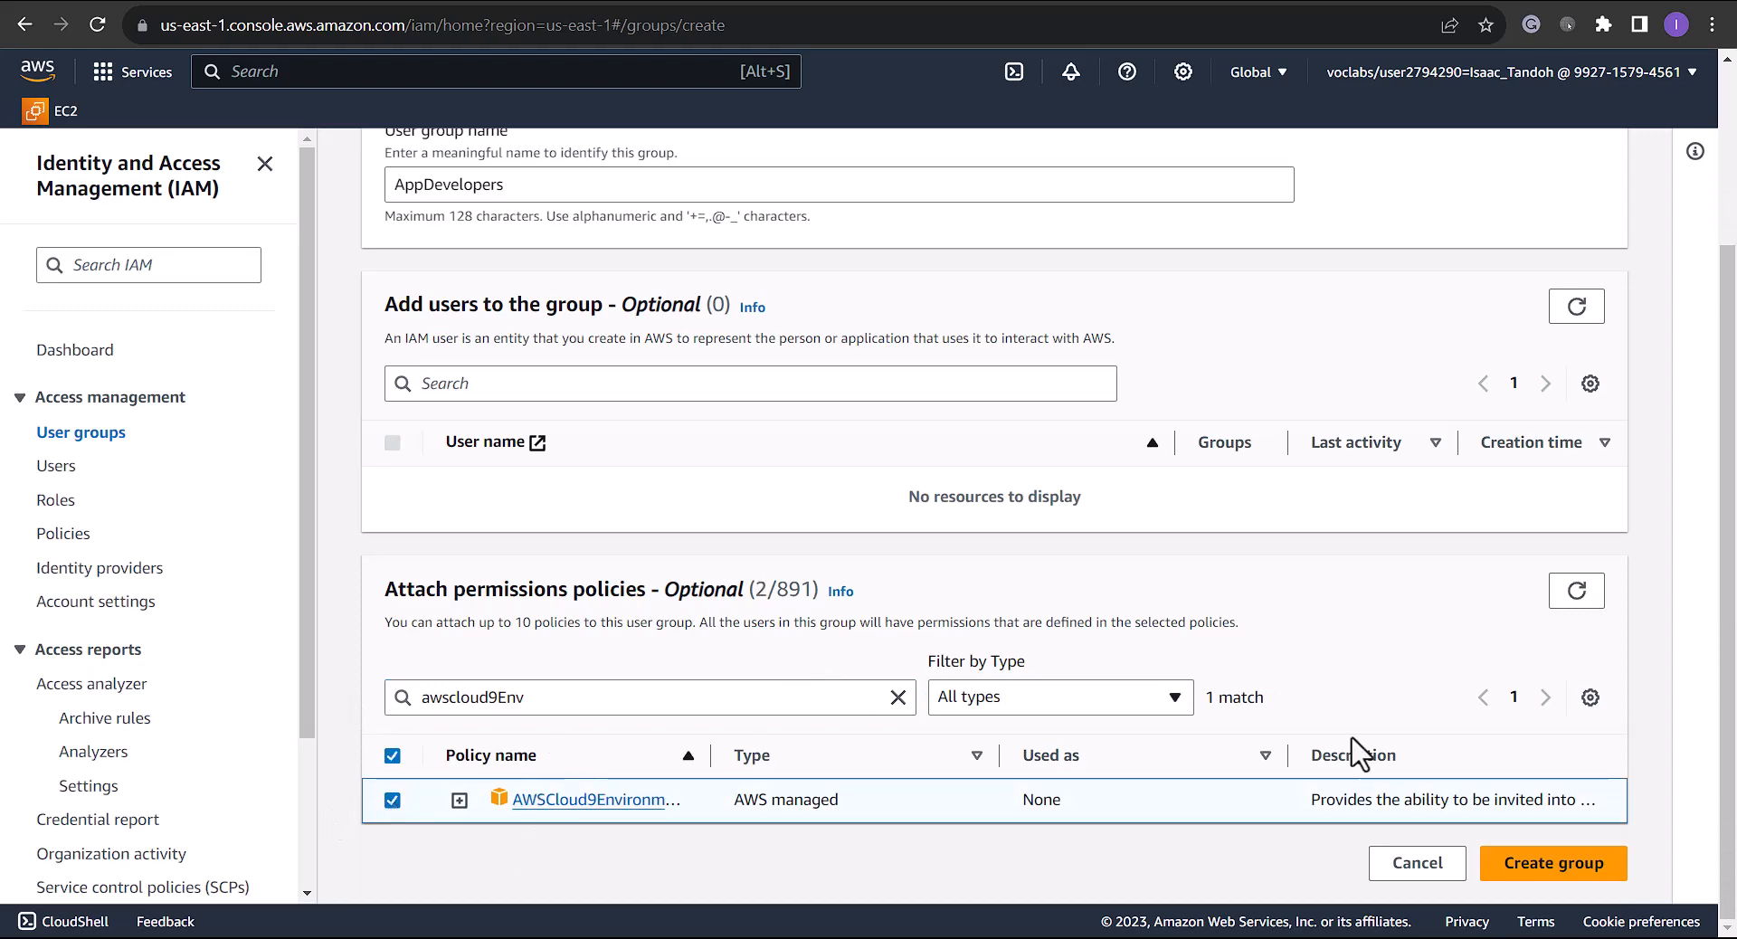
{"action": "left_click", "coordinate": [1555, 867]}
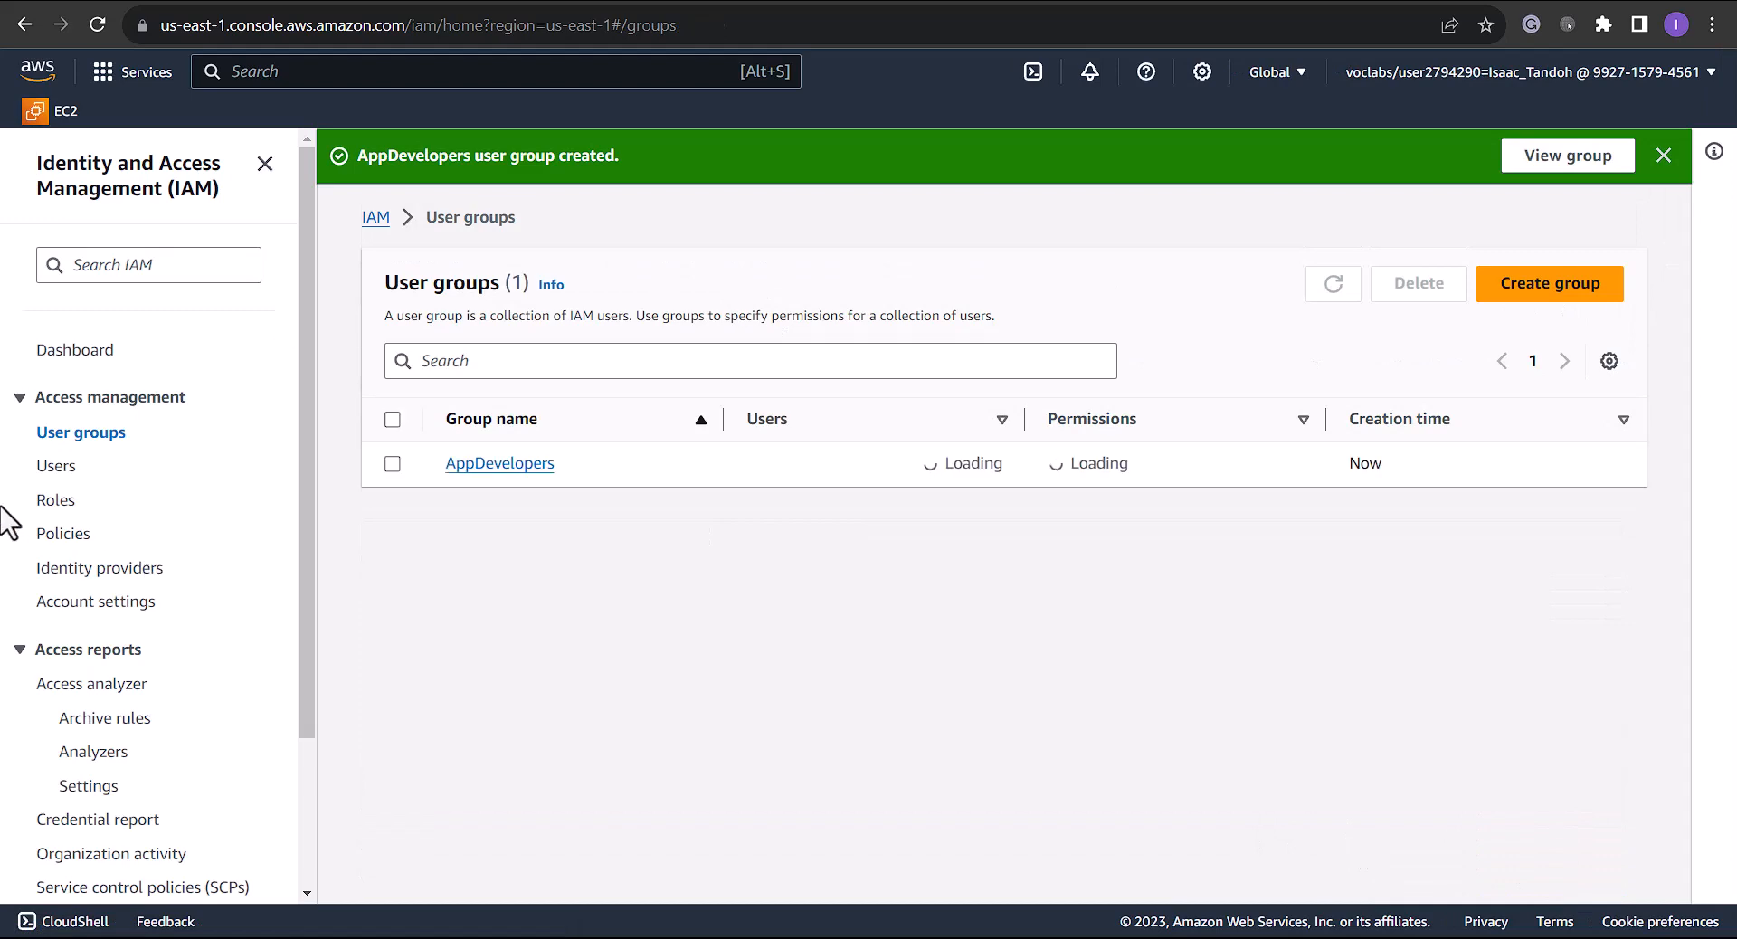
Start creating a new IAM user from the Users list and enter the user name
{"action": "left_click", "coordinate": [61, 470]}
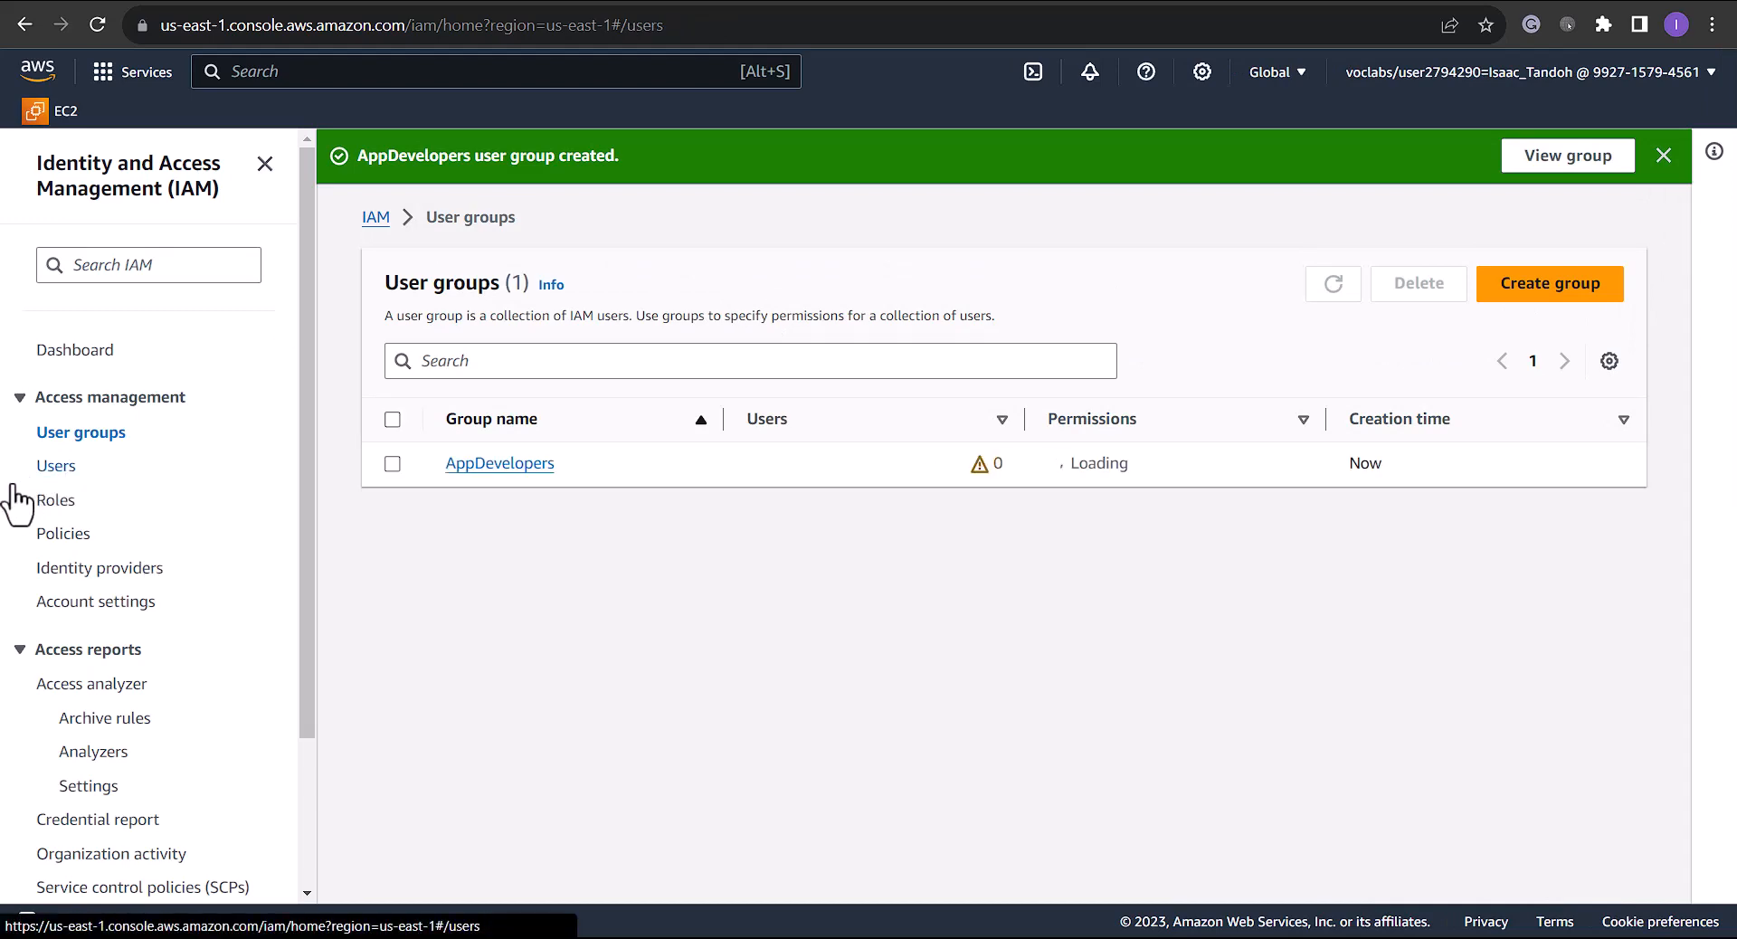
{"action": "left_click", "coordinate": [1556, 255]}
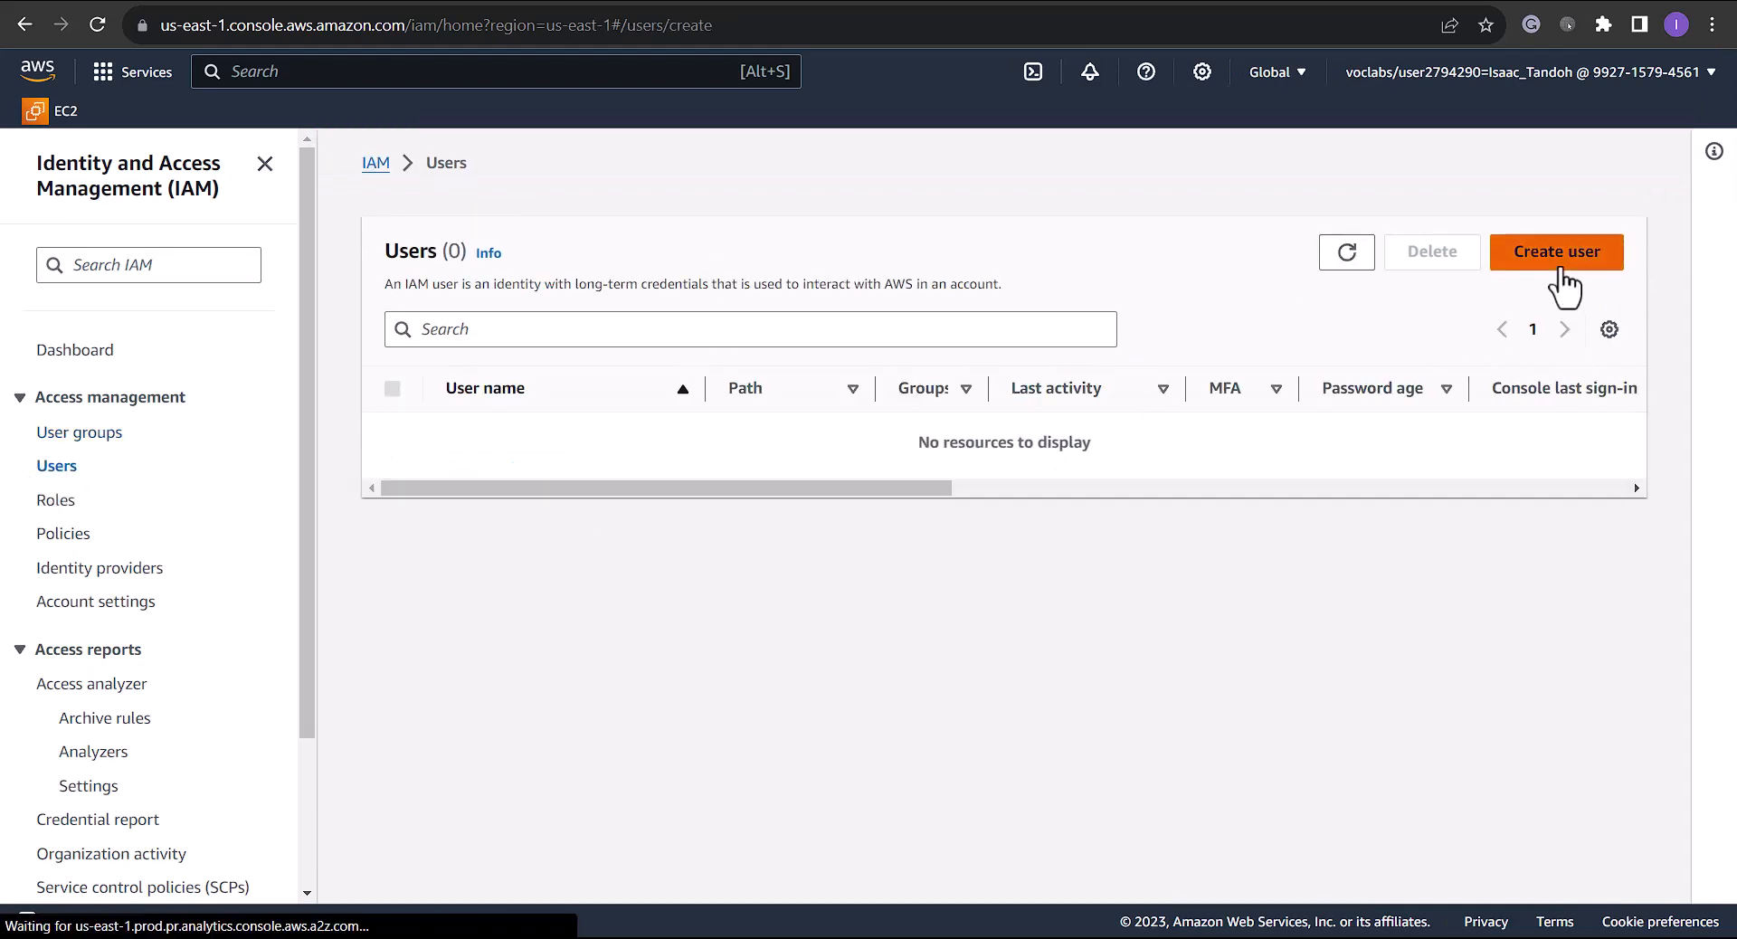
{"action": "left_click", "coordinate": [533, 421]}
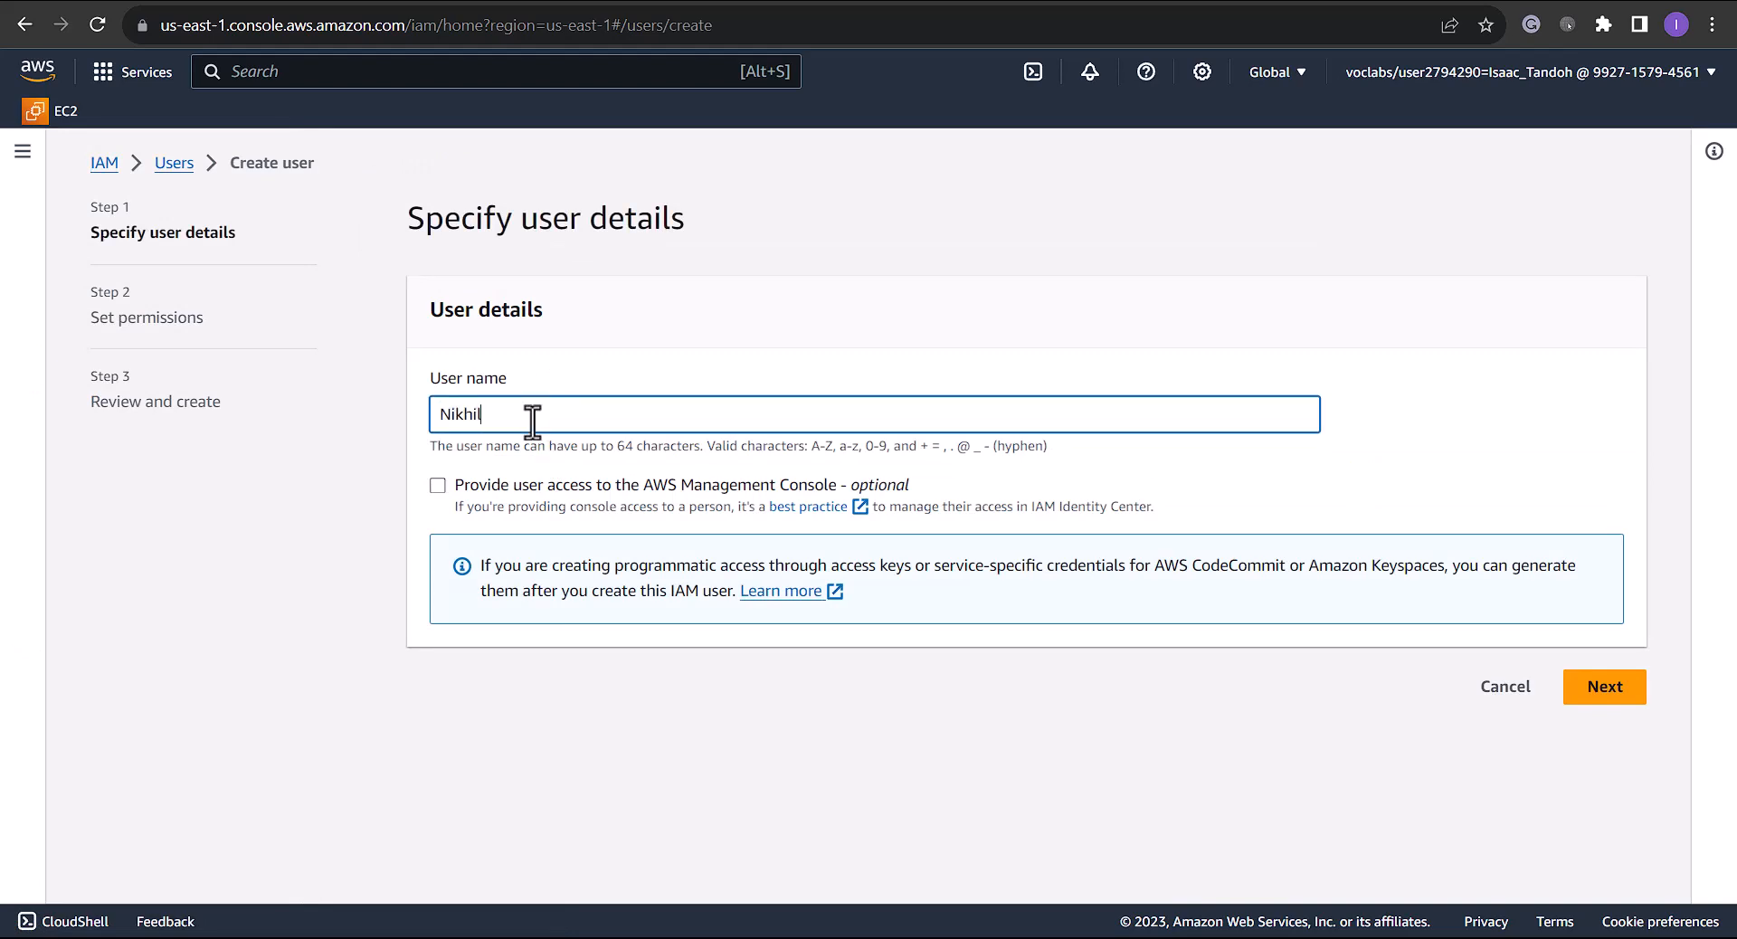
Enable console access with a pasted custom password and no forced password reset at next sign-in
{"action": "left_click", "coordinate": [442, 488]}
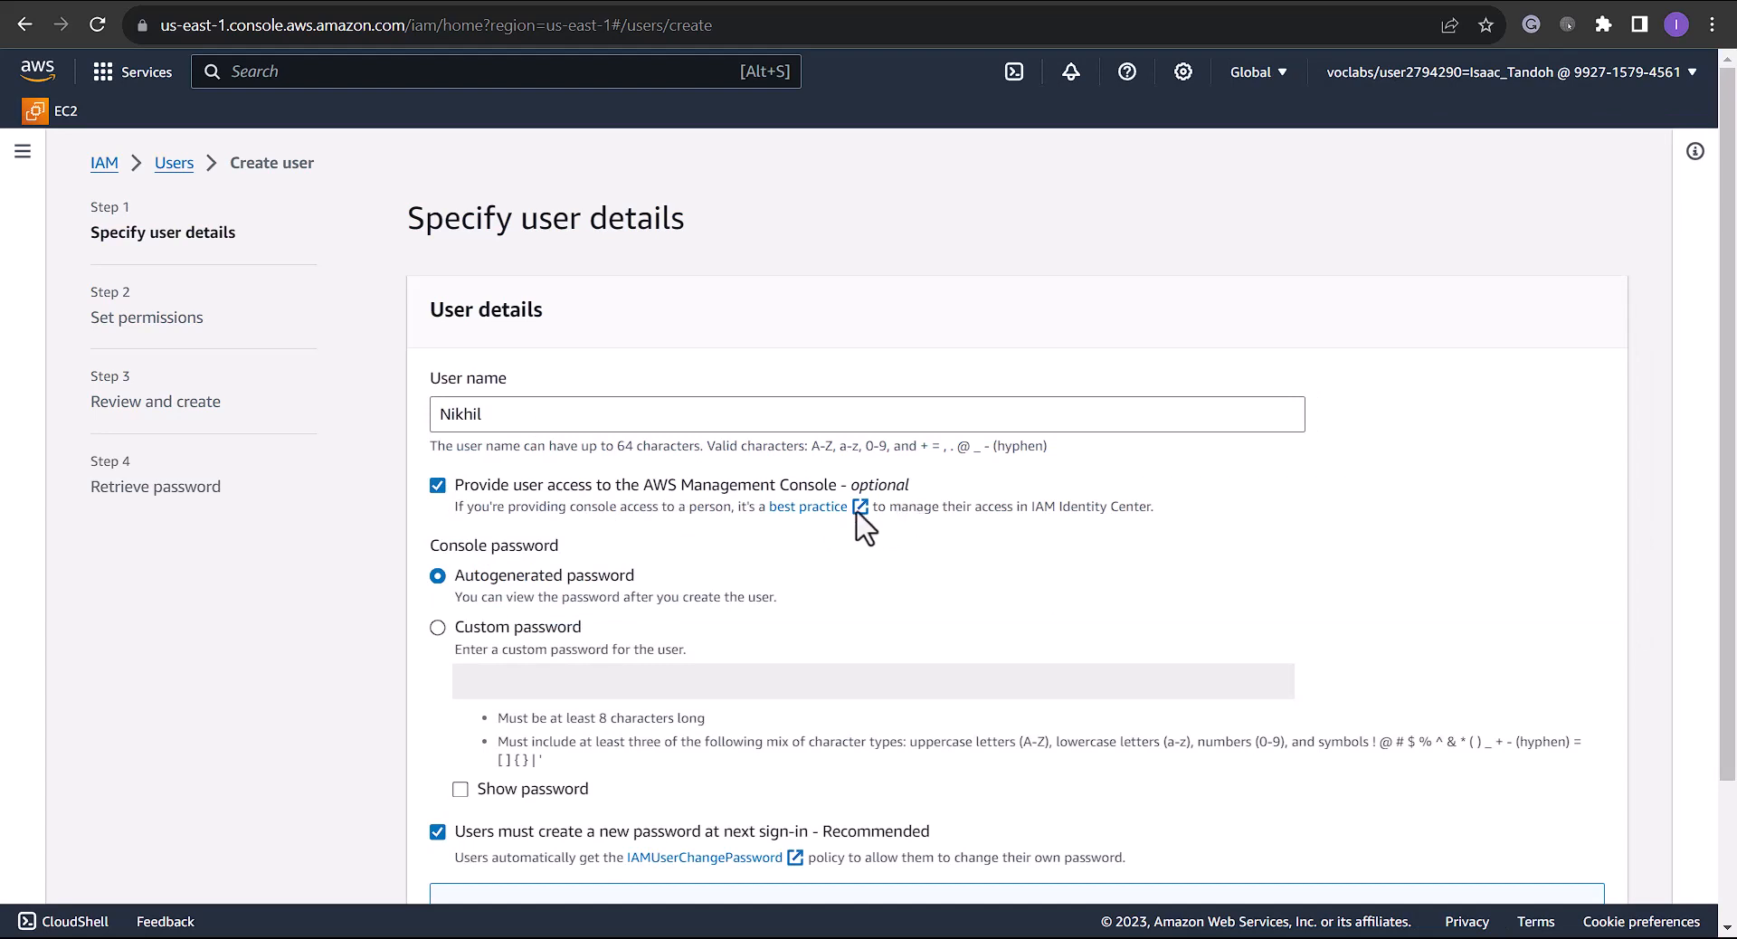
{"action": "left_click", "coordinate": [528, 627]}
{"action": "left_click", "coordinate": [596, 683]}
{"action": "key", "text": "ctrl+v"}
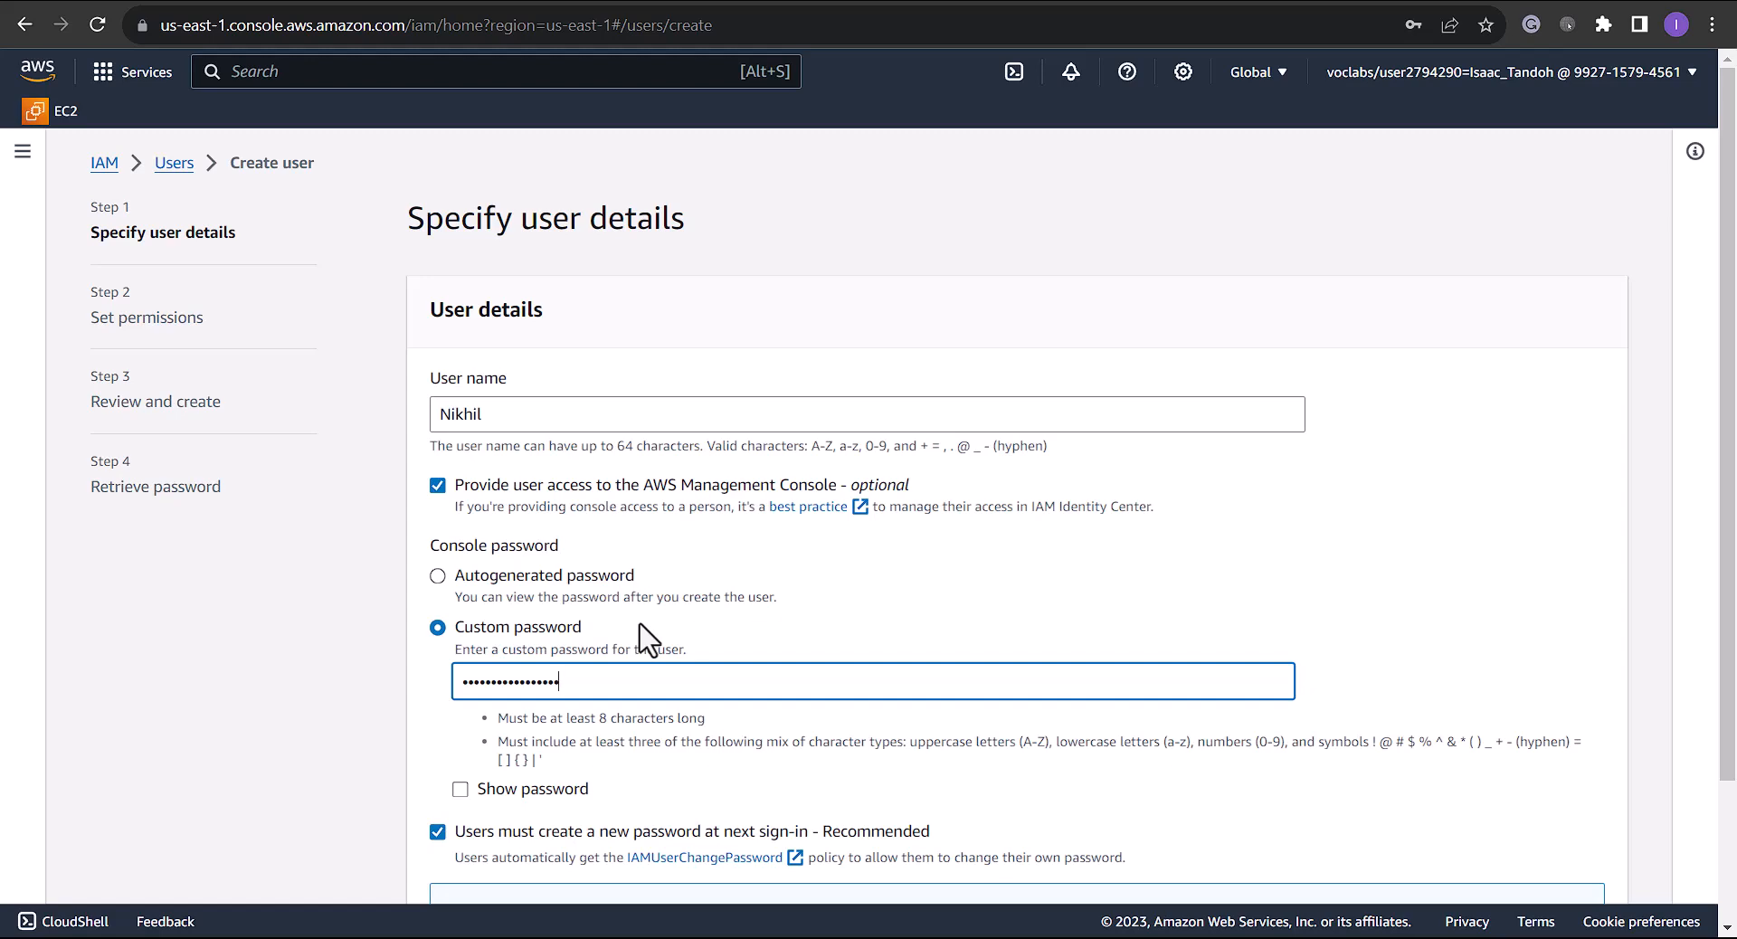
{"action": "scroll", "coordinate": [648, 640], "scroll_direction": "down", "scroll_amount": 1}
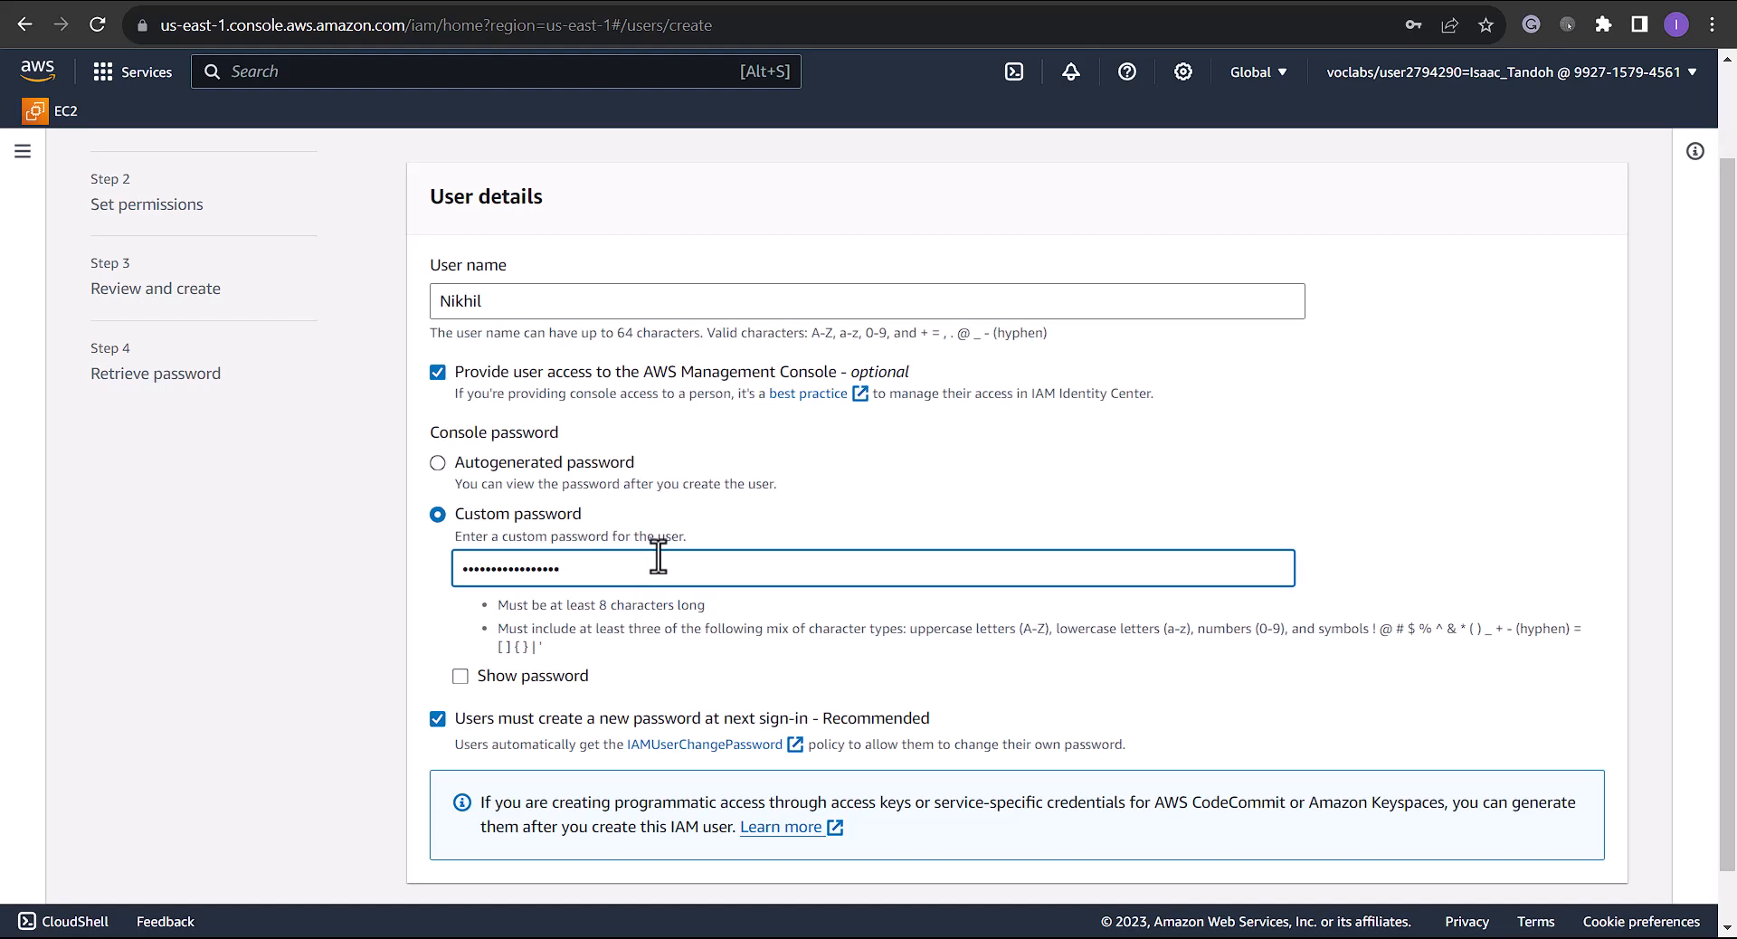
{"action": "left_click", "coordinate": [439, 728]}
{"action": "scroll", "coordinate": [601, 717], "scroll_direction": "down", "scroll_amount": 1}
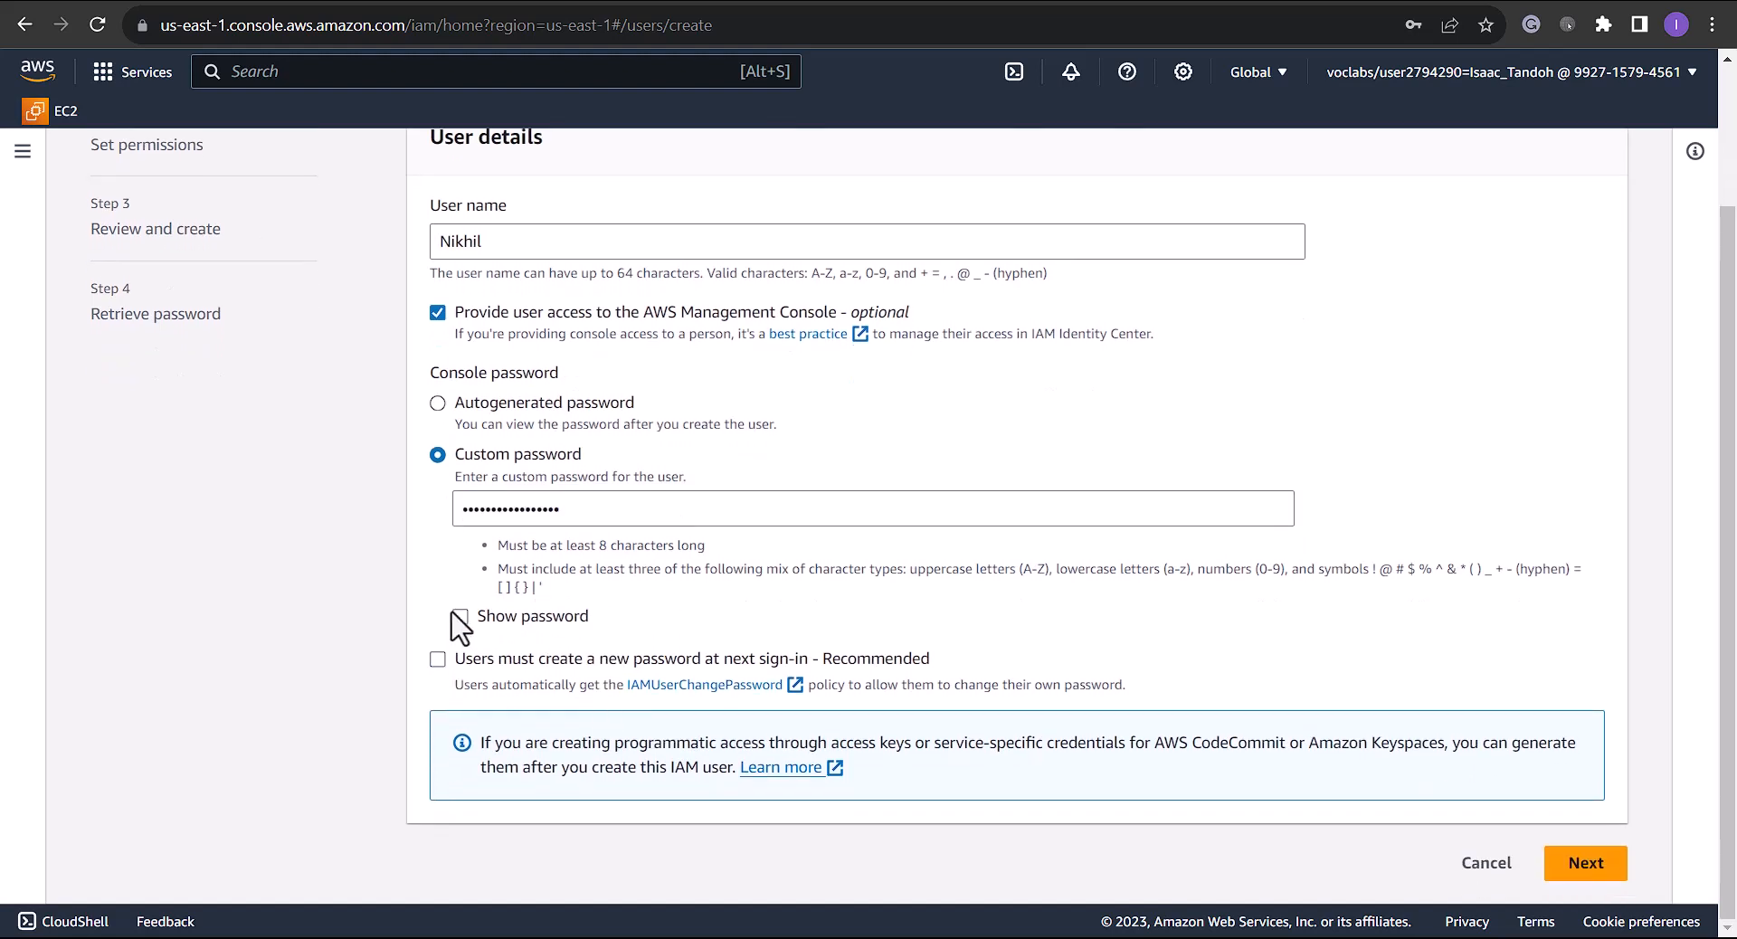
{"action": "left_click", "coordinate": [1586, 864]}
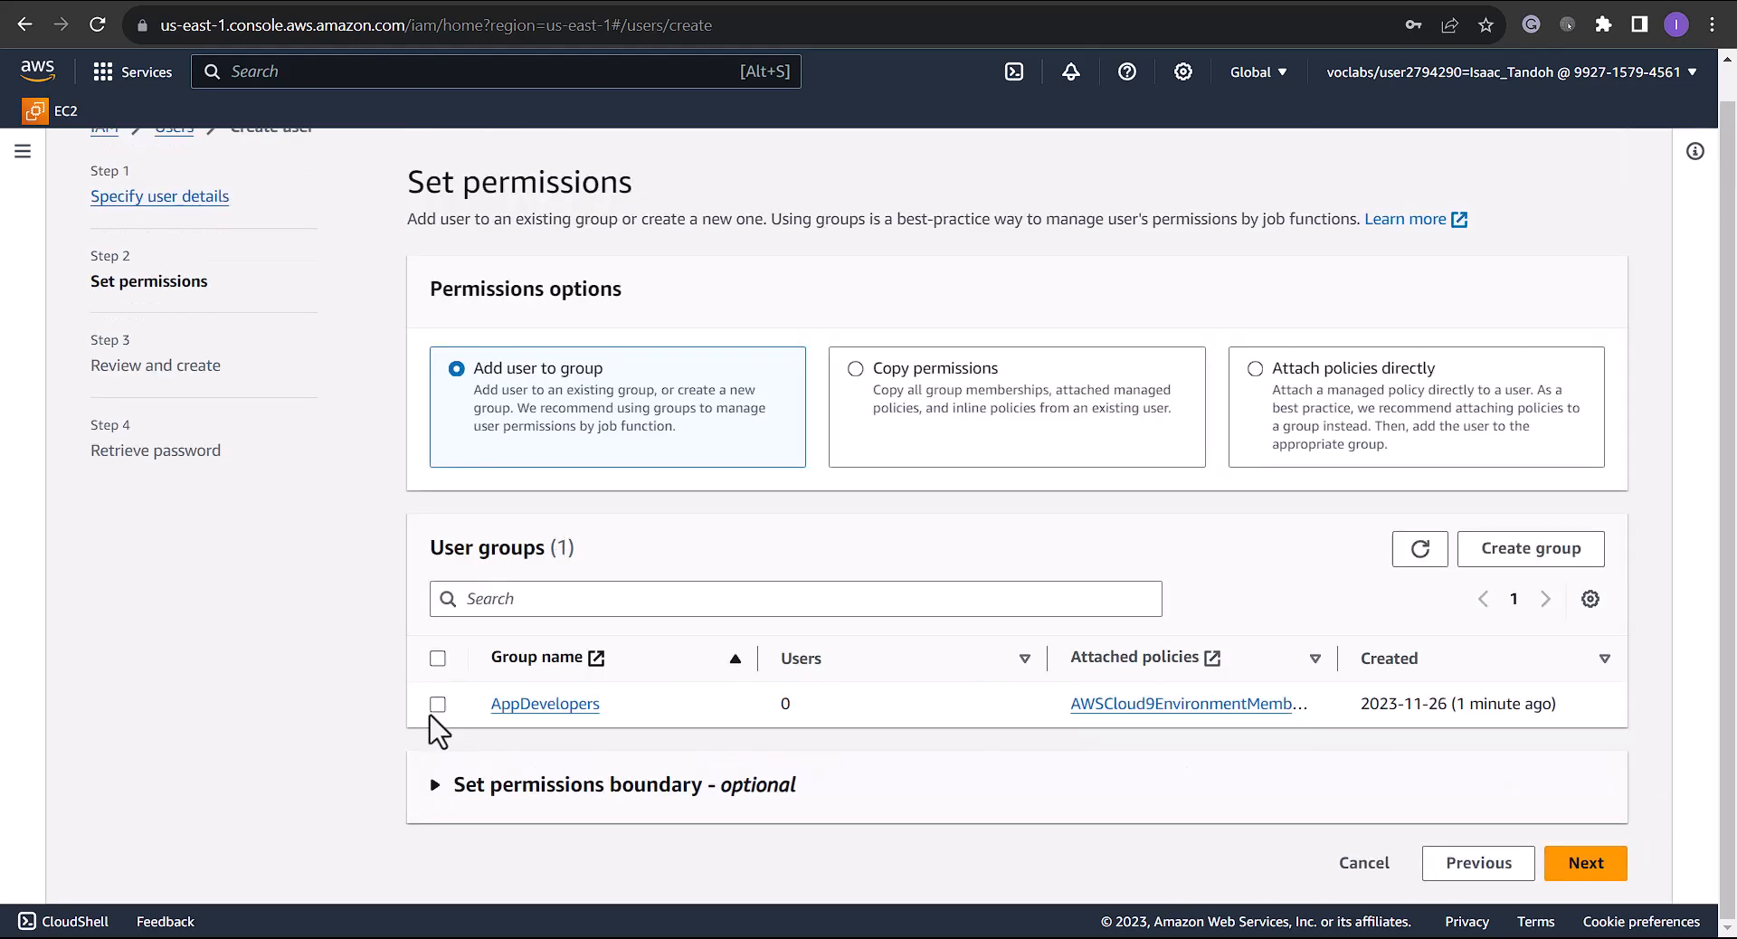
Add the new user to the AppDevelopers group, review, and create the user
{"action": "left_click", "coordinate": [438, 704]}
{"action": "left_click", "coordinate": [1574, 867]}
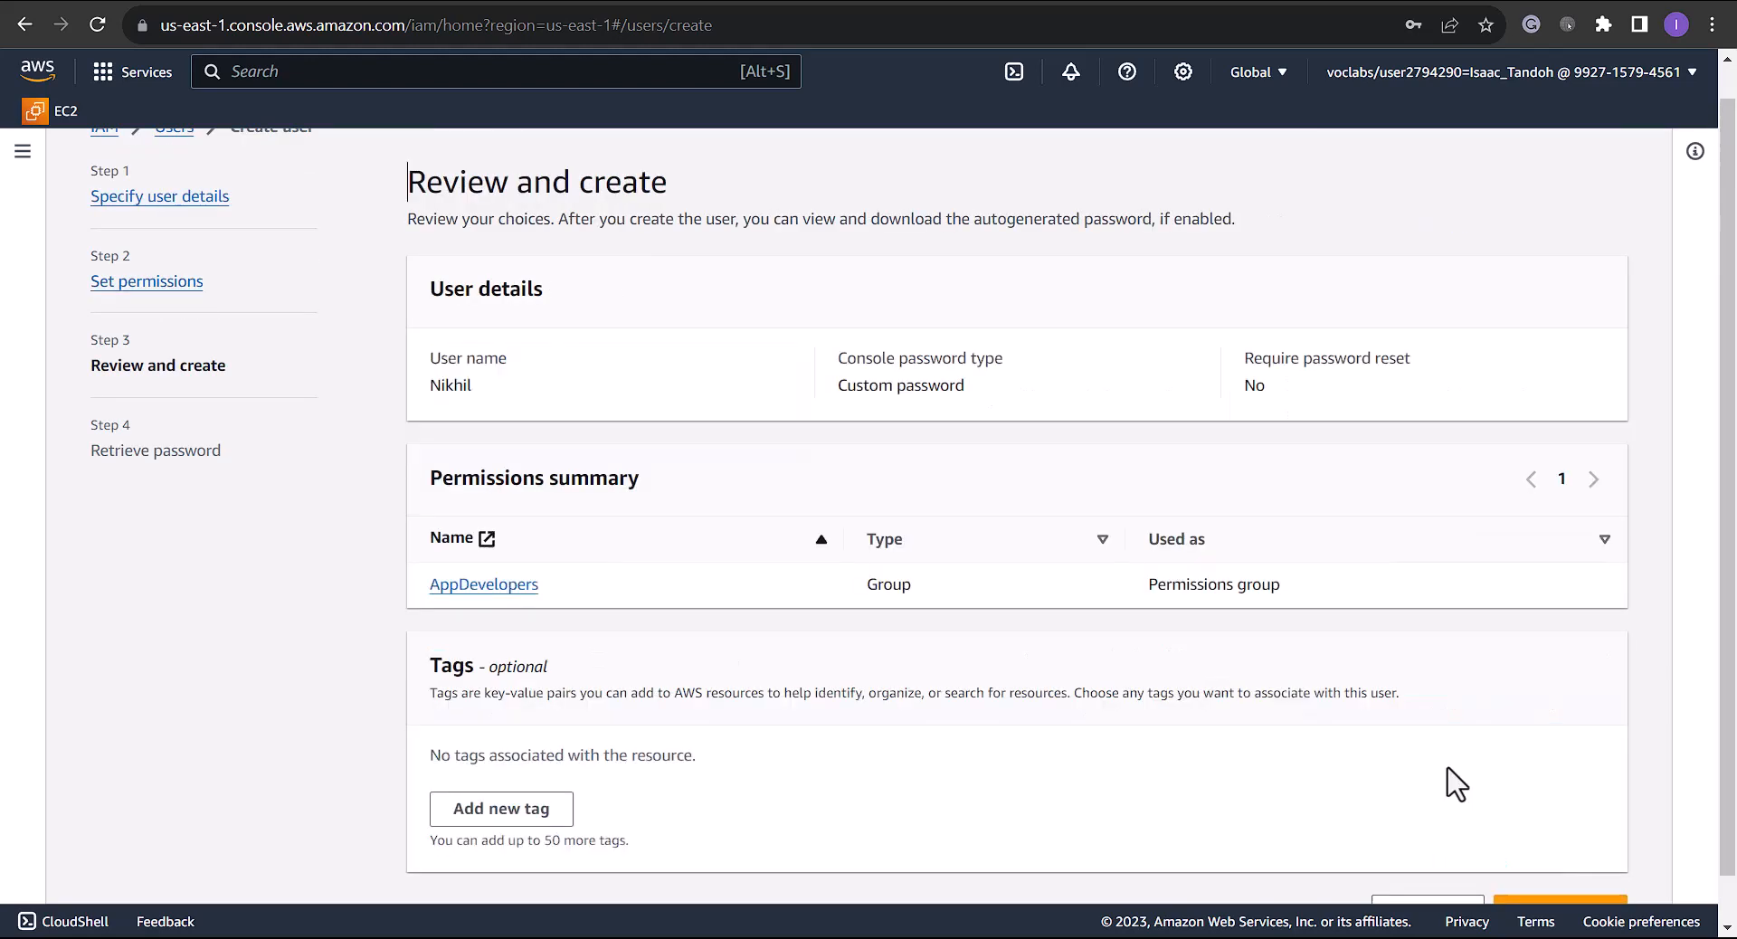
{"action": "scroll", "coordinate": [770, 588], "scroll_direction": "down", "scroll_amount": 1}
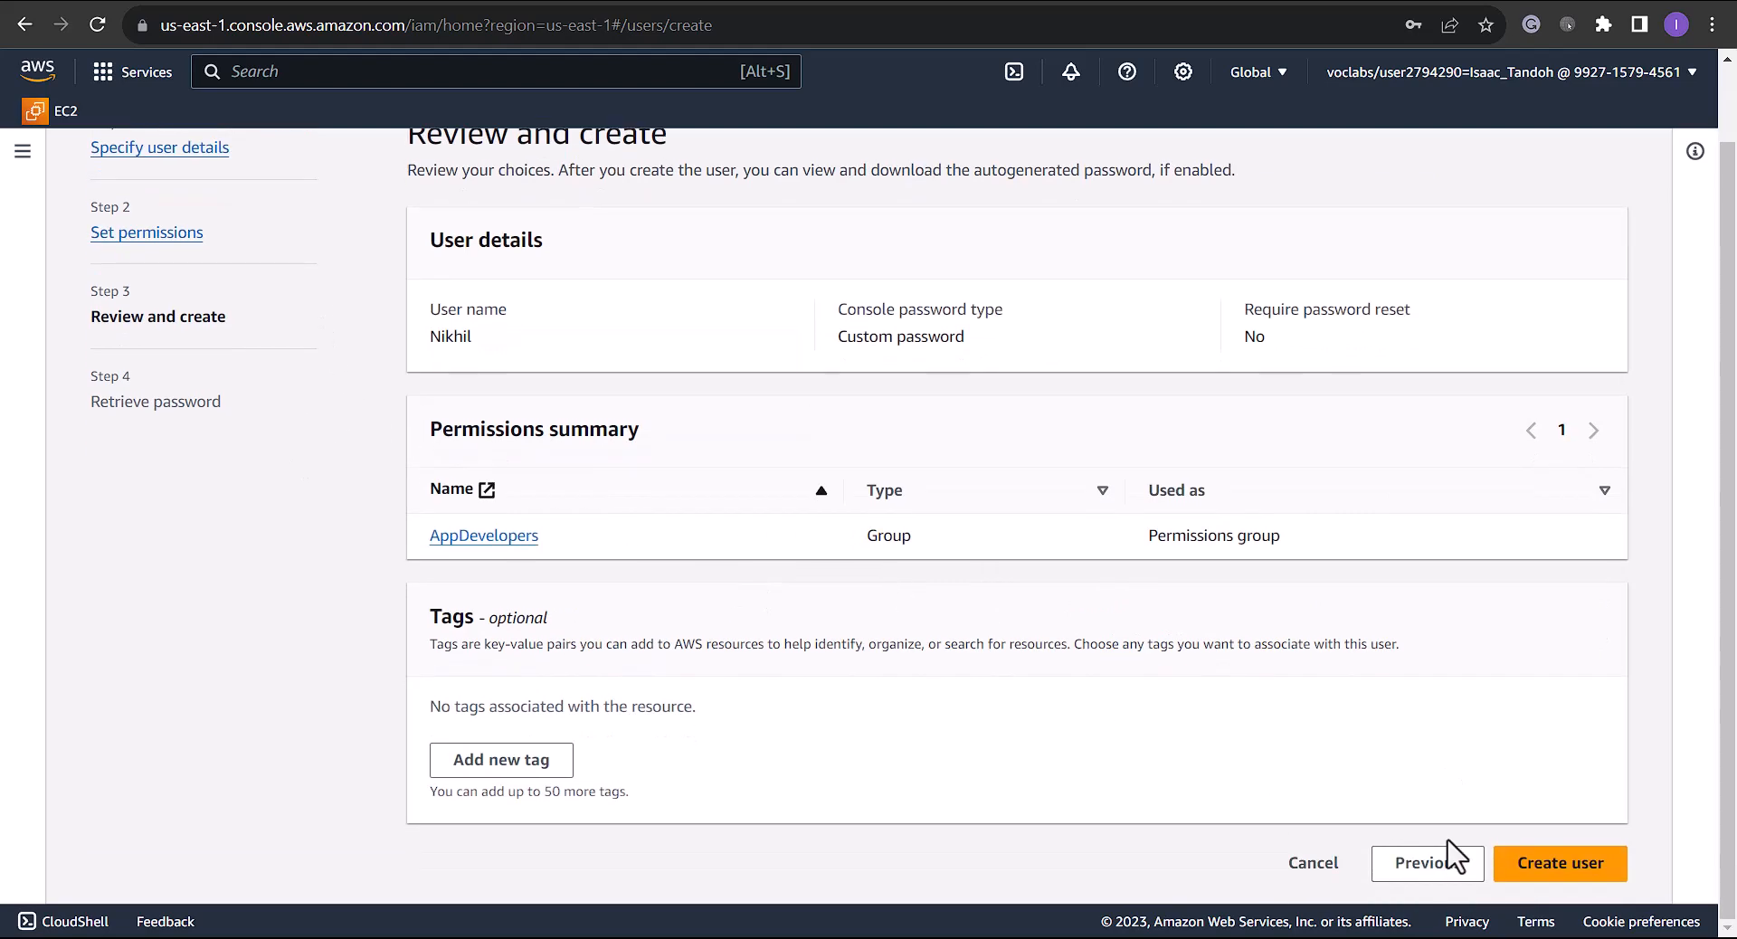
{"action": "left_click", "coordinate": [1574, 867]}
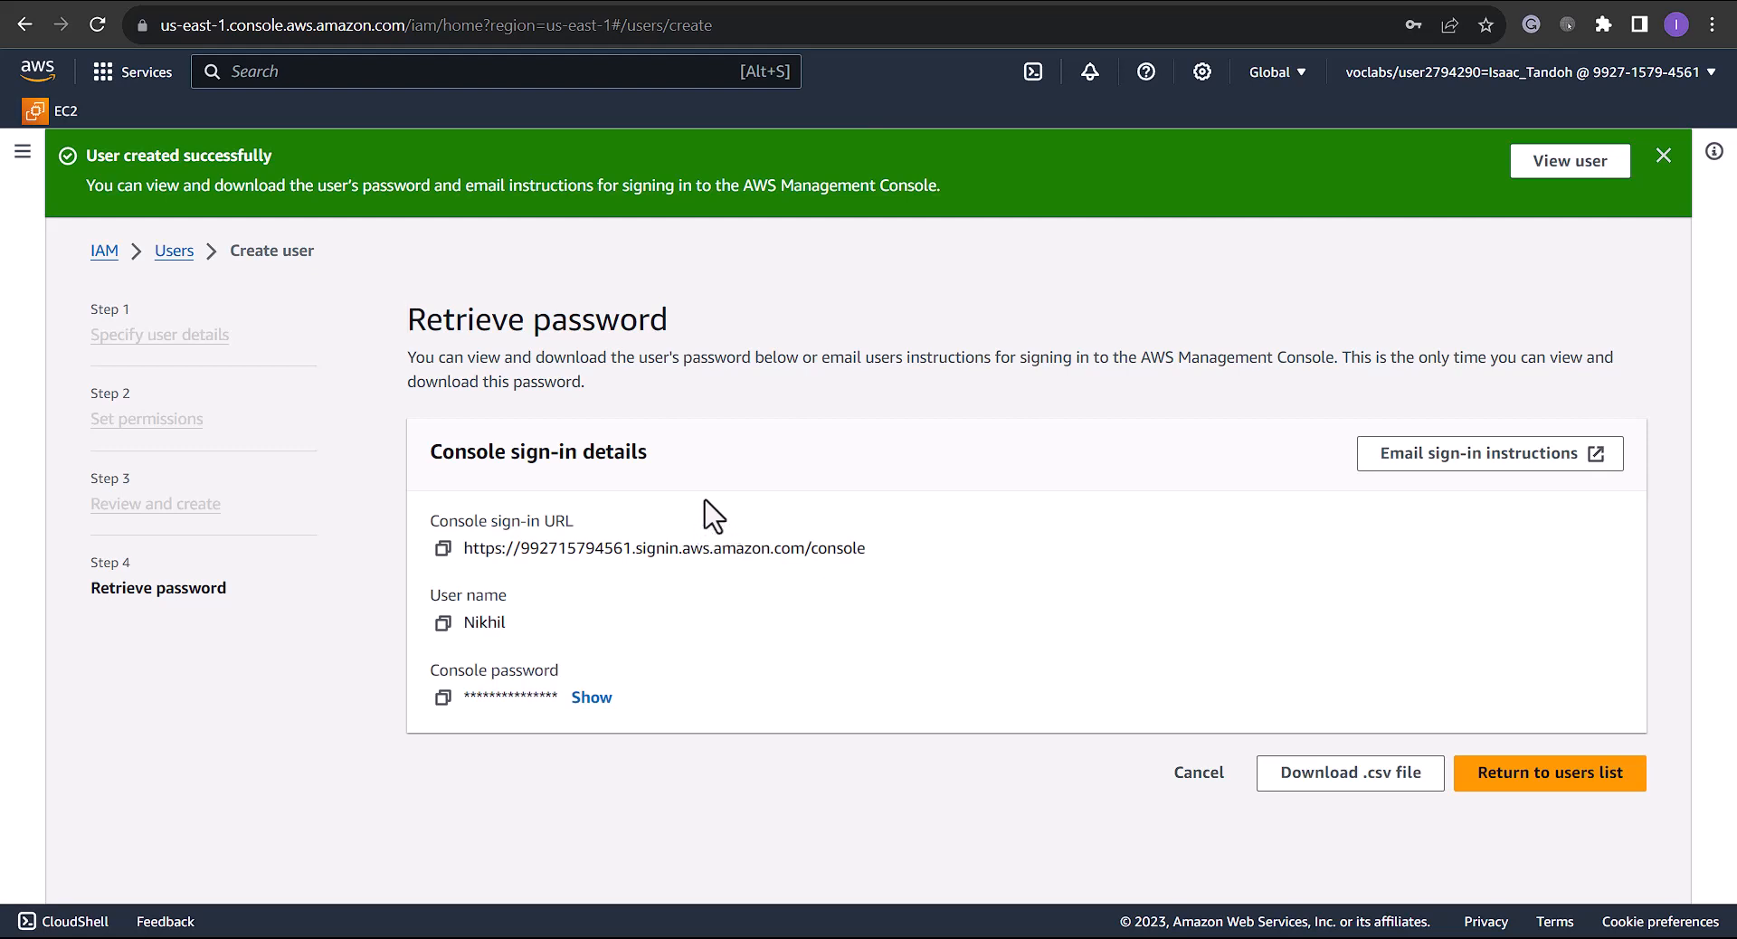
Copy the console sign-in URL and leave the password page without retrieving the password
{"action": "left_click", "coordinate": [444, 549]}
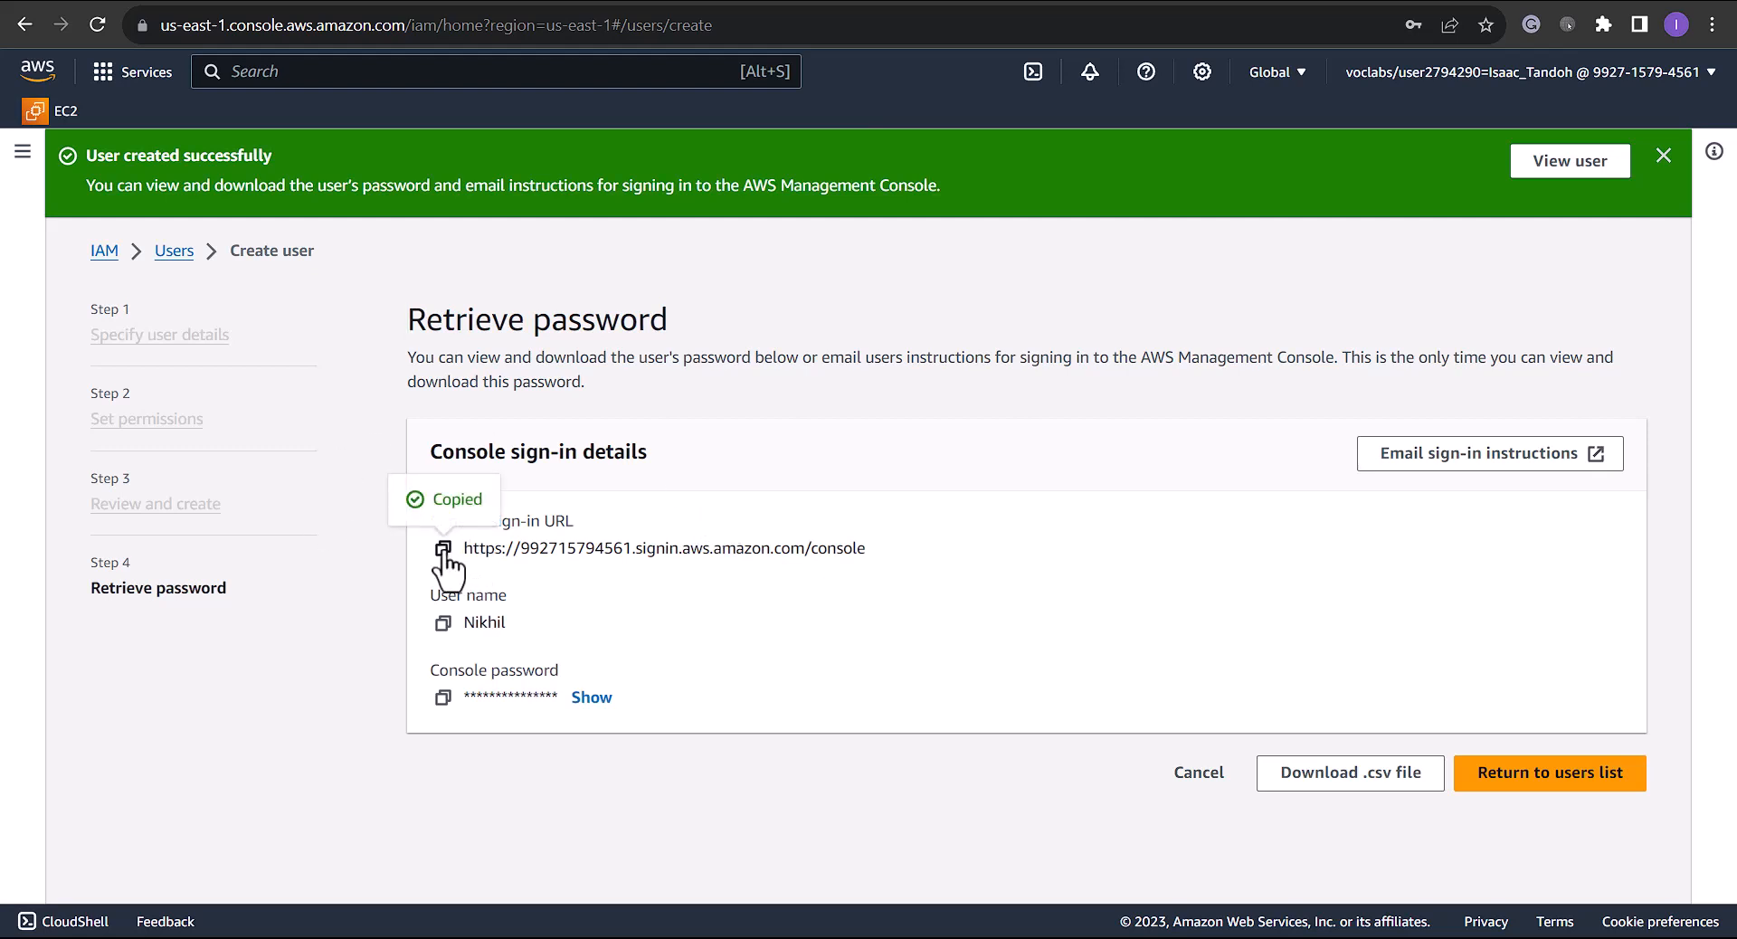
{"action": "left_click", "coordinate": [1545, 778]}
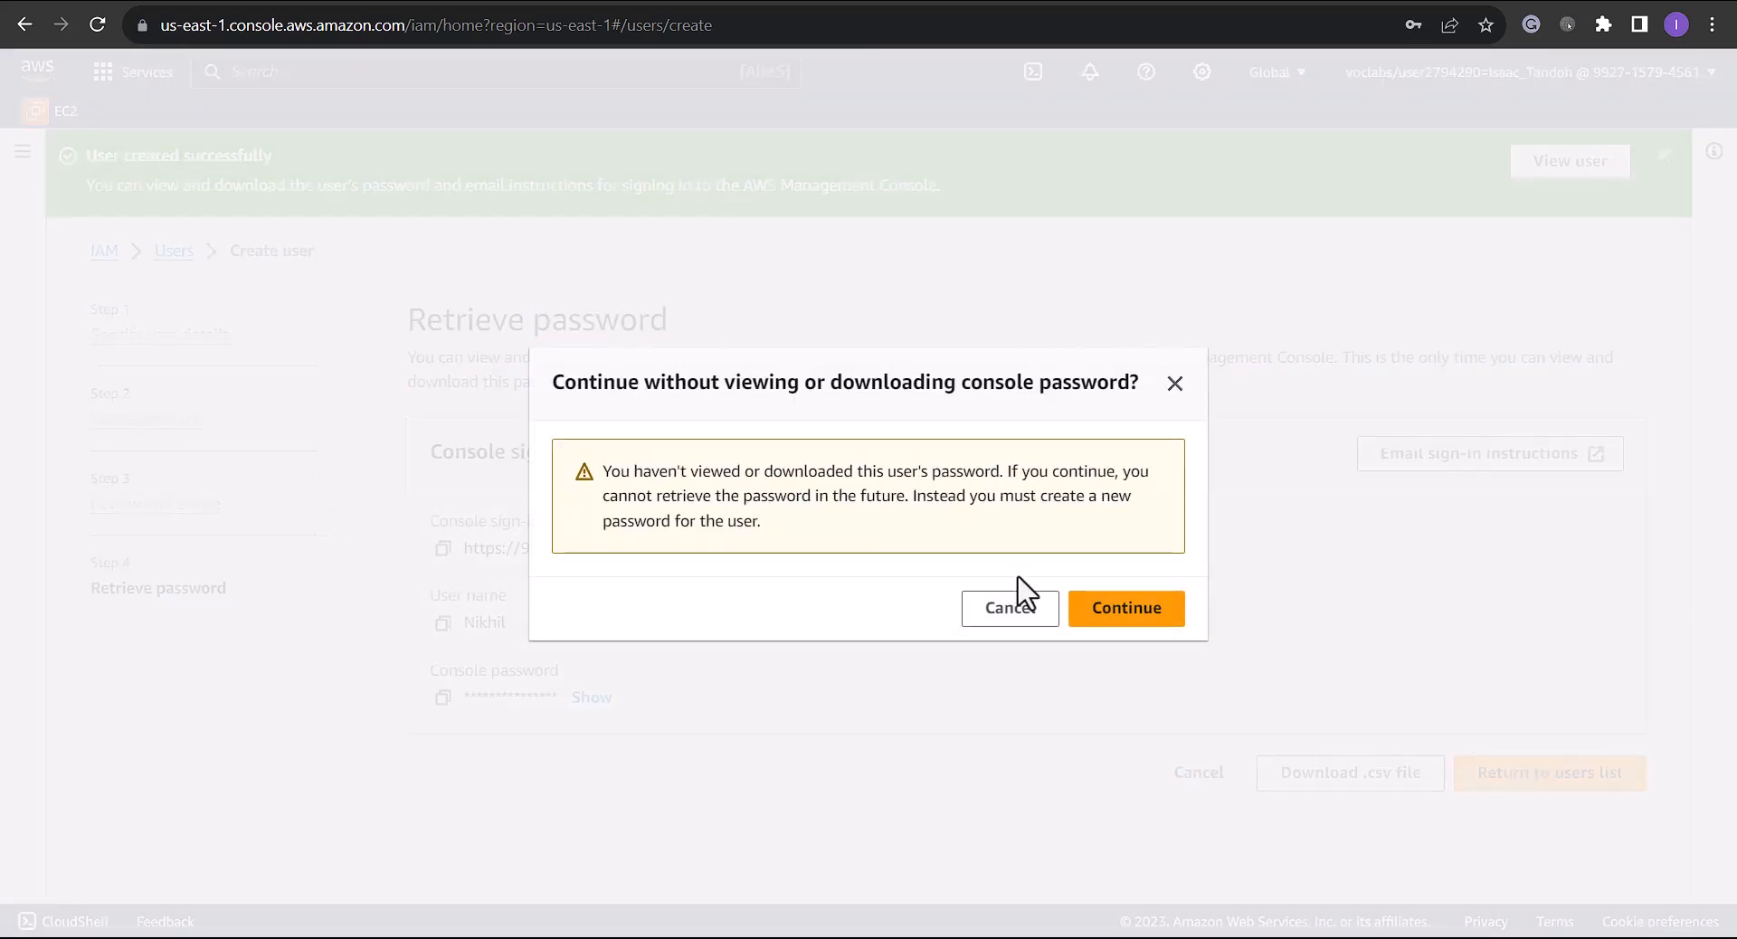
{"action": "left_click", "coordinate": [1103, 620]}
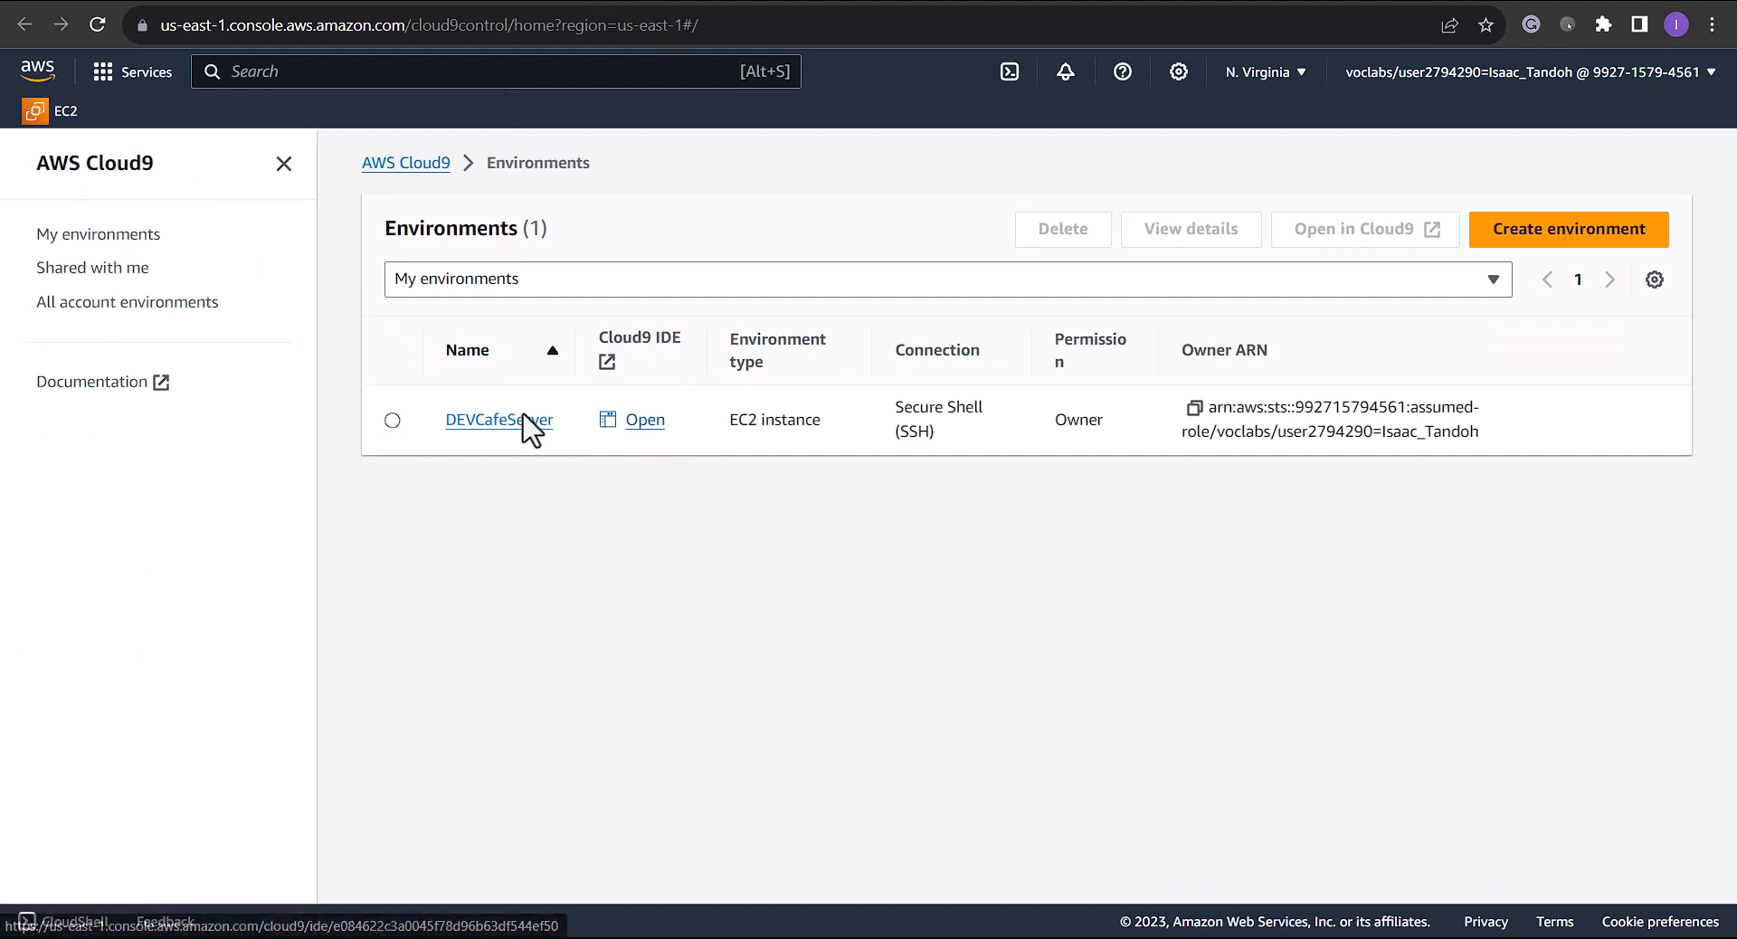
Open the DEVCafeServer IDE, move bash into the editor area, and select the wget command in the notes
{"action": "left_click", "coordinate": [645, 421]}
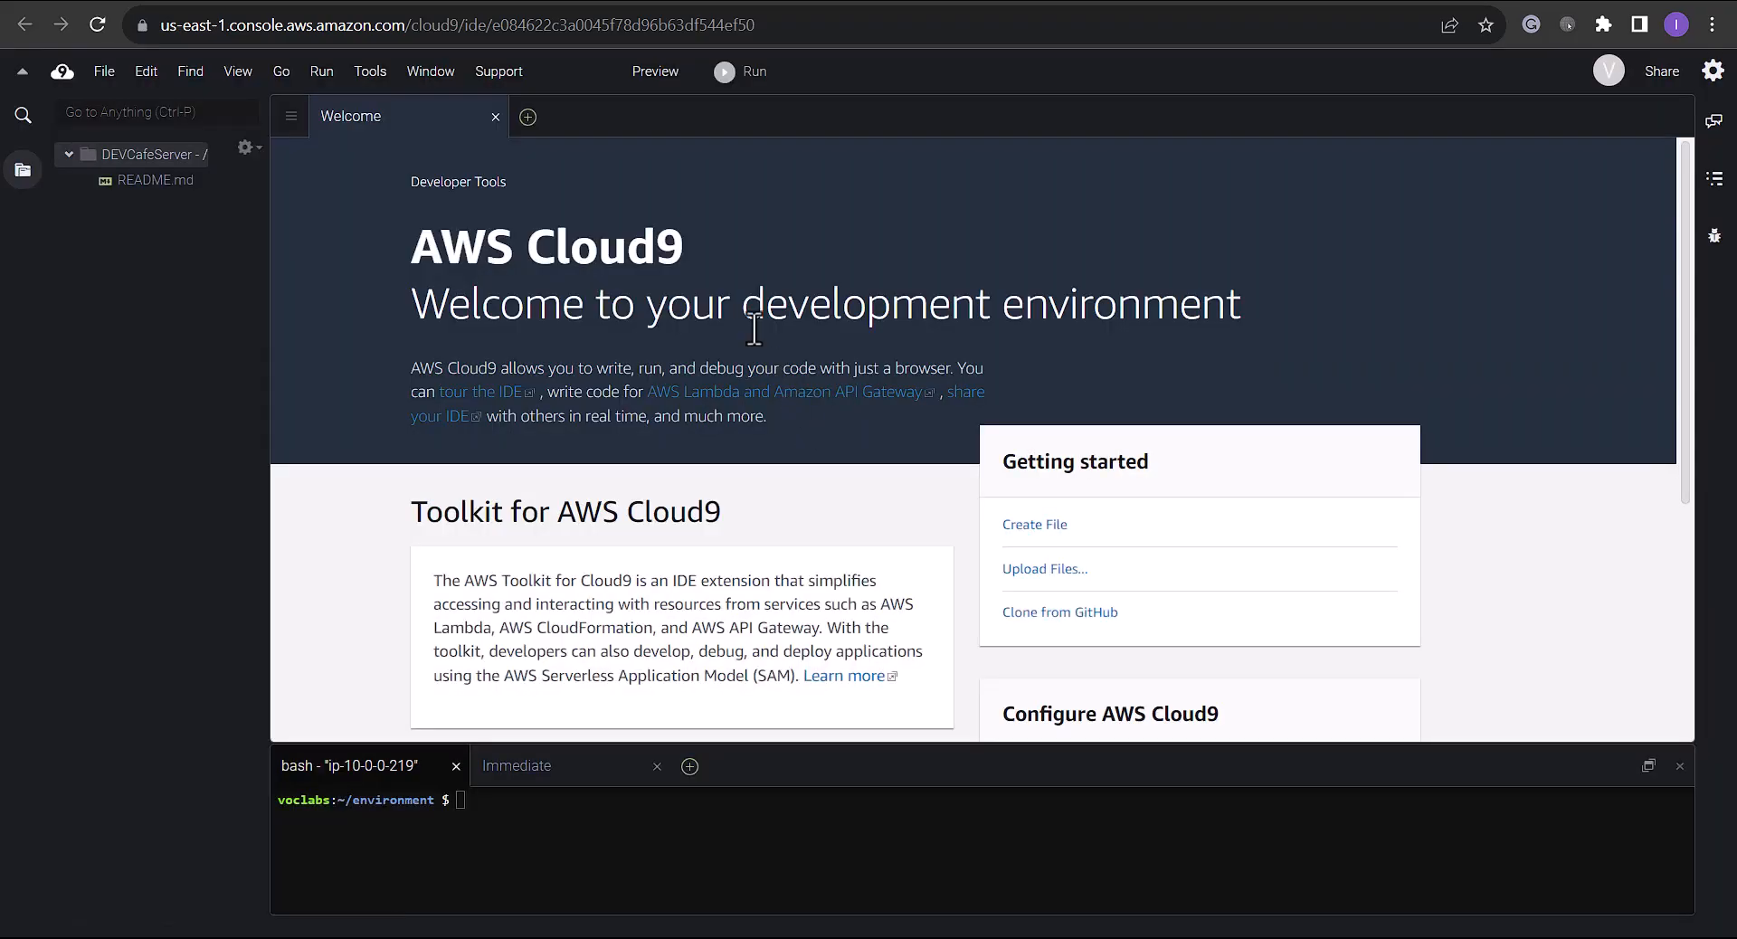
{"action": "left_click_drag", "start_coordinate": [335, 764], "coordinate": [583, 112]}
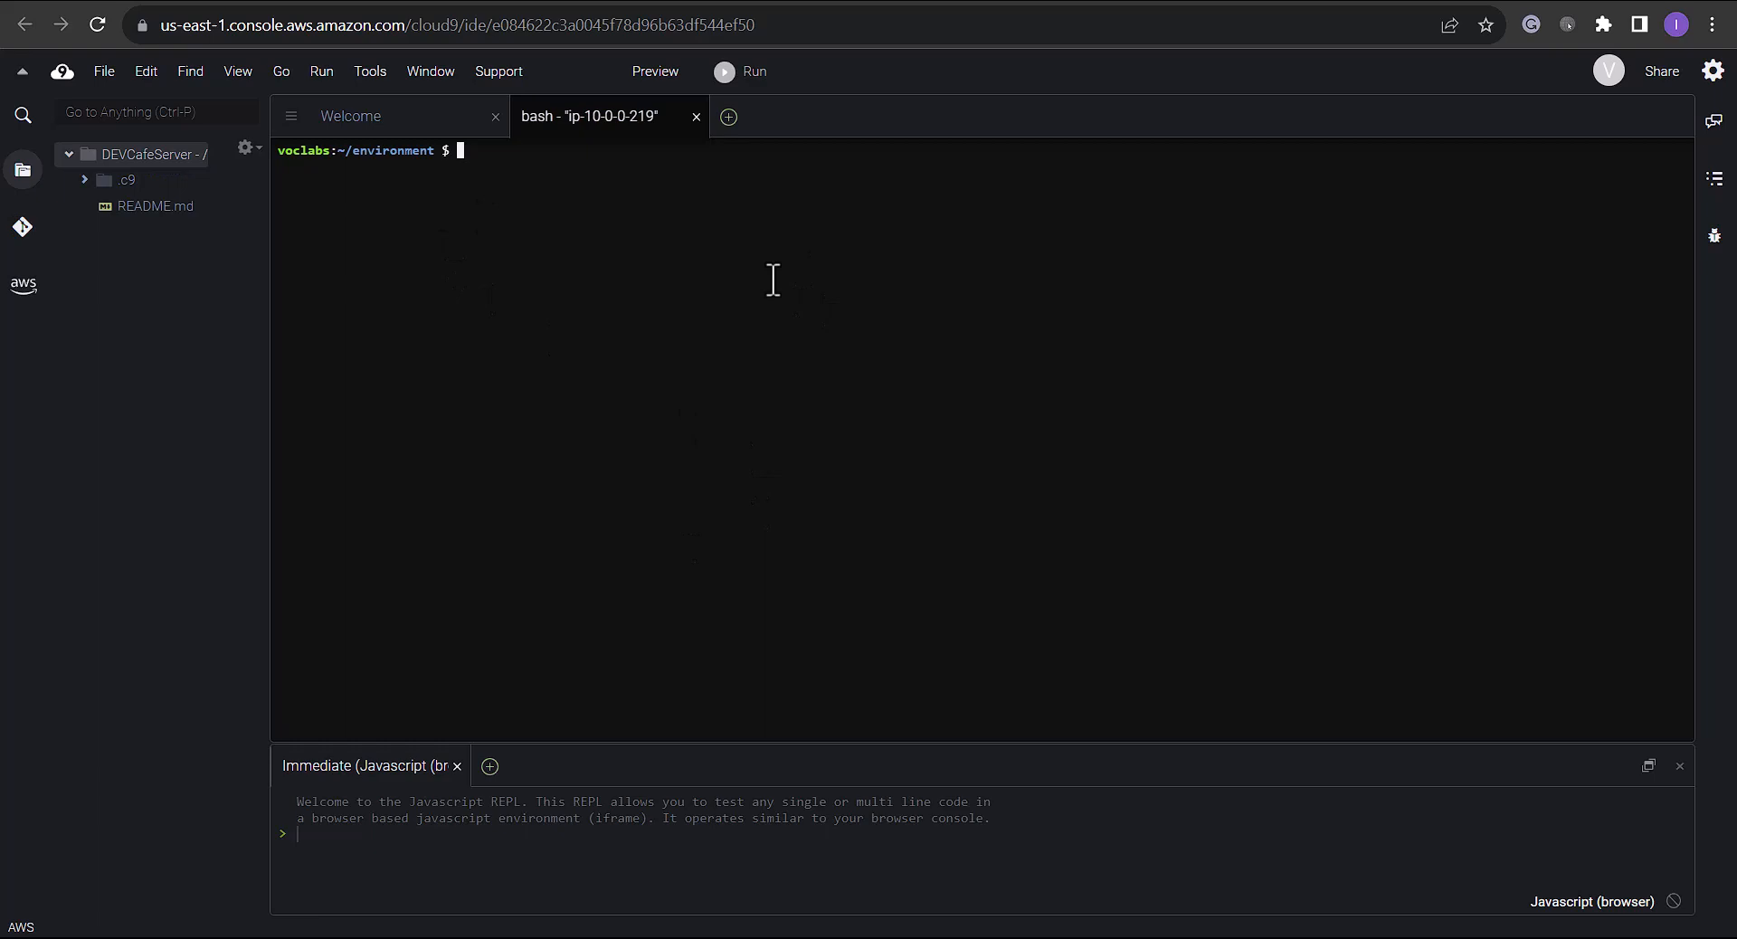
{"action": "left_click", "coordinate": [1183, 1]}
{"action": "left_click_drag", "start_coordinate": [463, 374], "coordinate": [890, 418]}
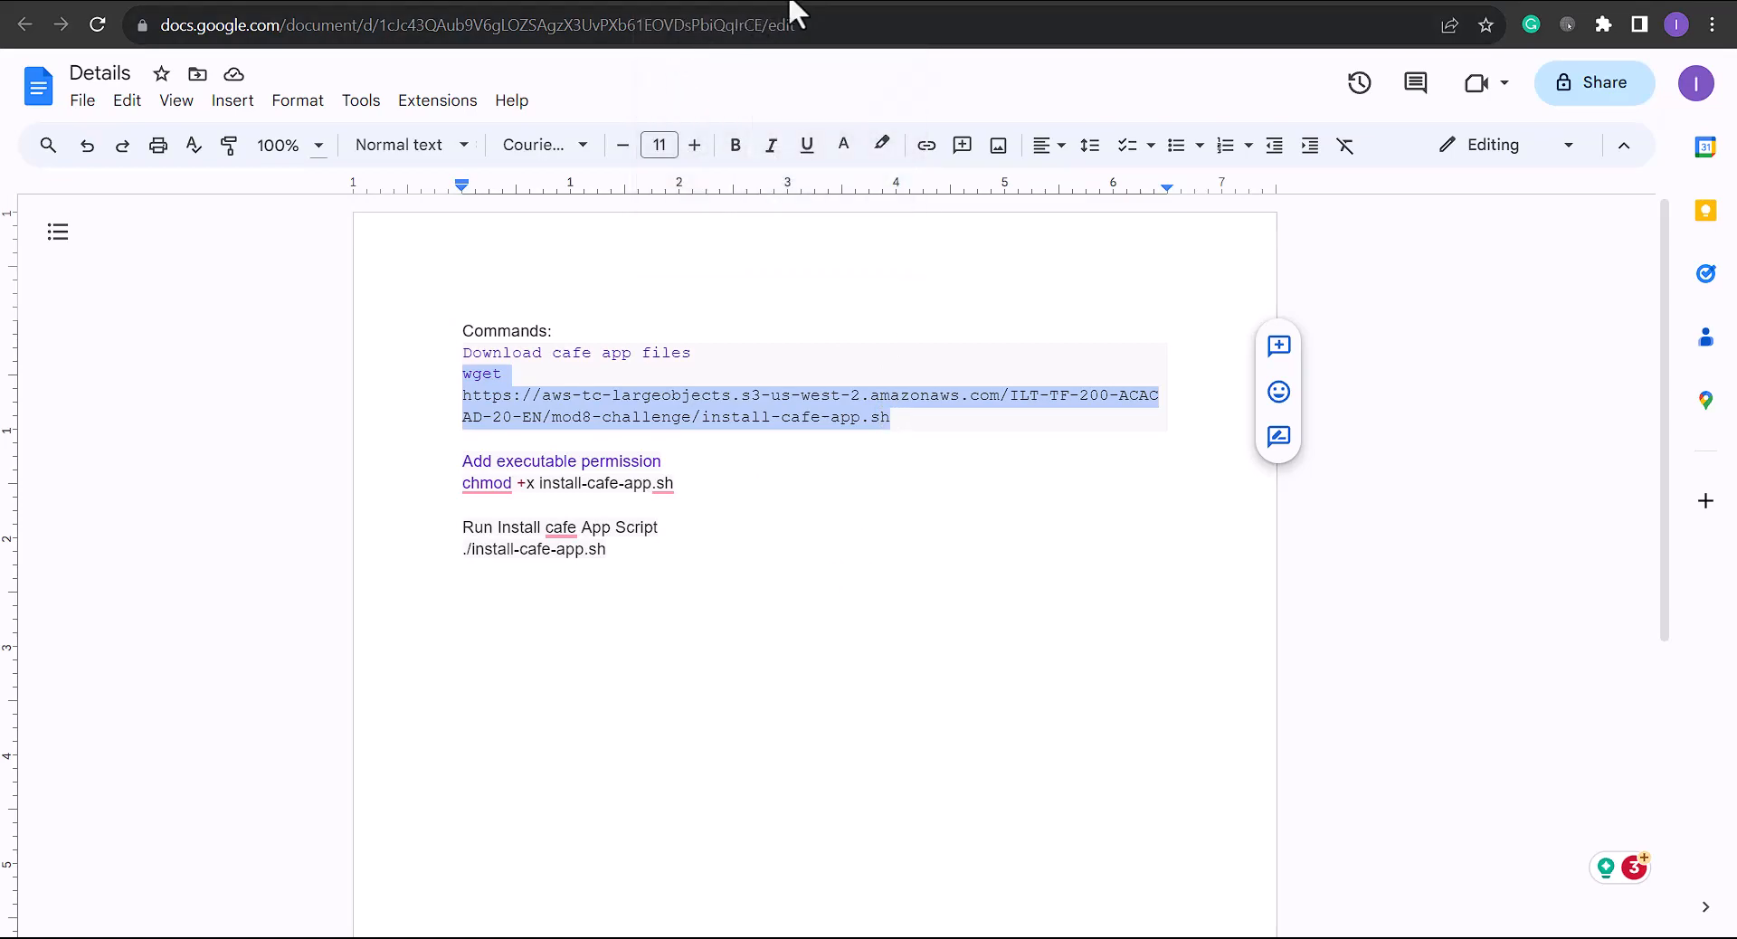
Run the pasted wget command in the terminal to download install-cafe-app.sh
{"action": "left_click", "coordinate": [790, 2]}
{"action": "key", "text": "ctrl+v"}
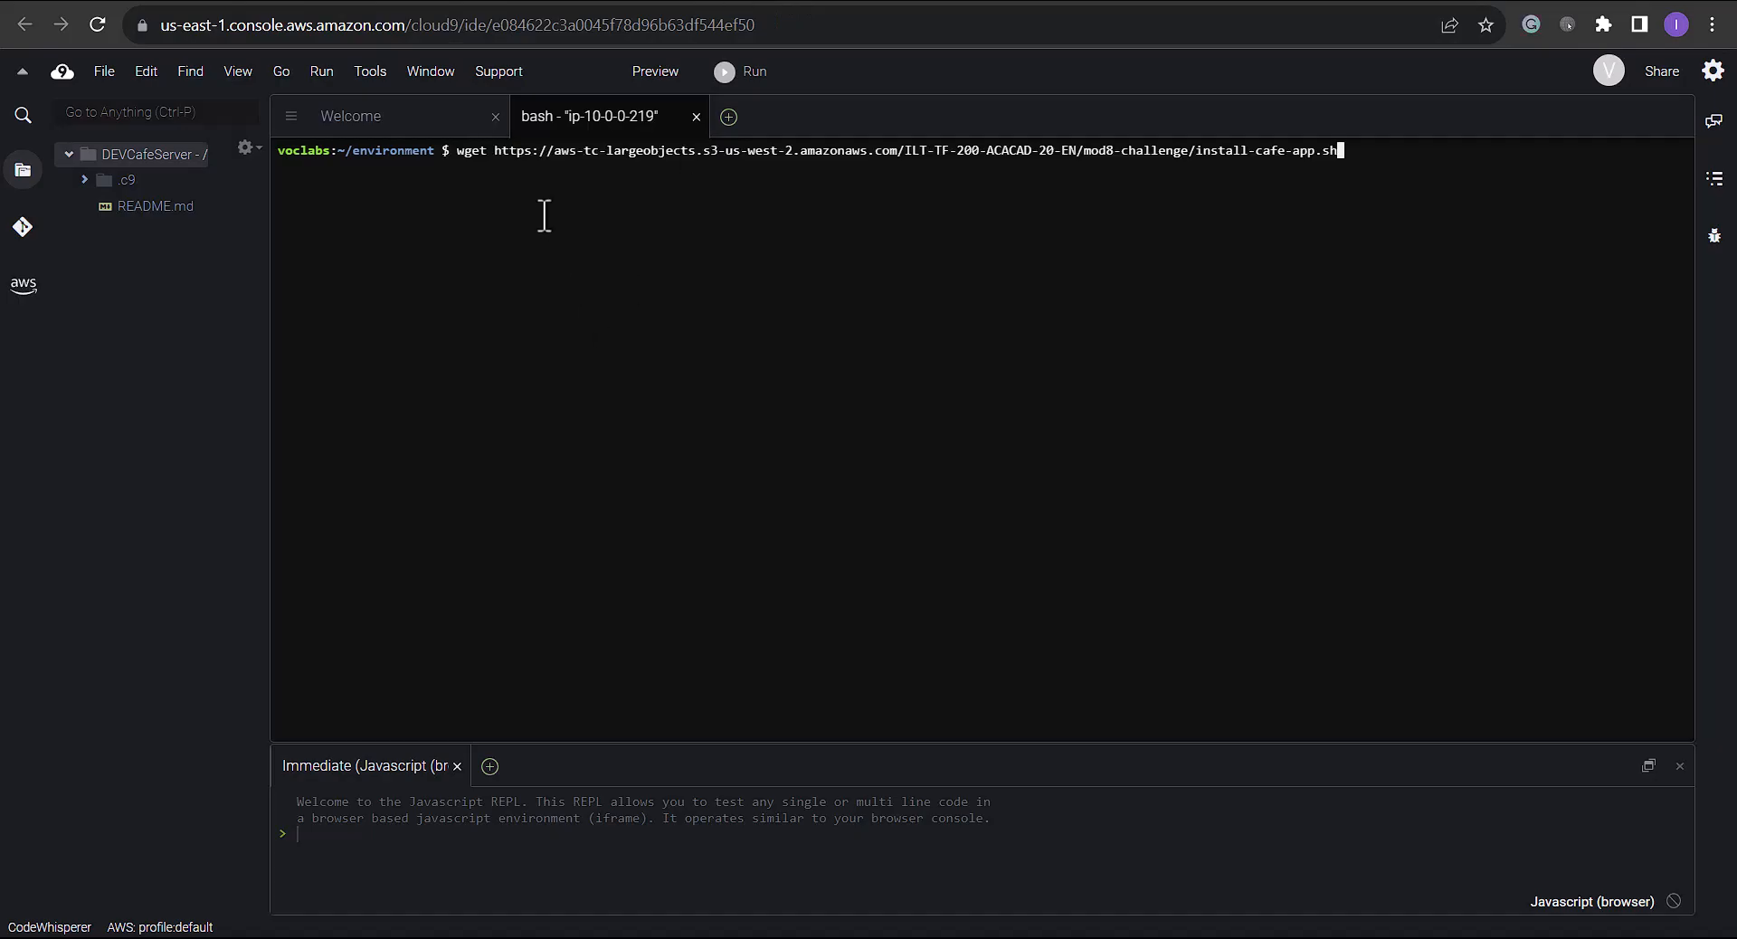
{"action": "key", "text": "Return"}
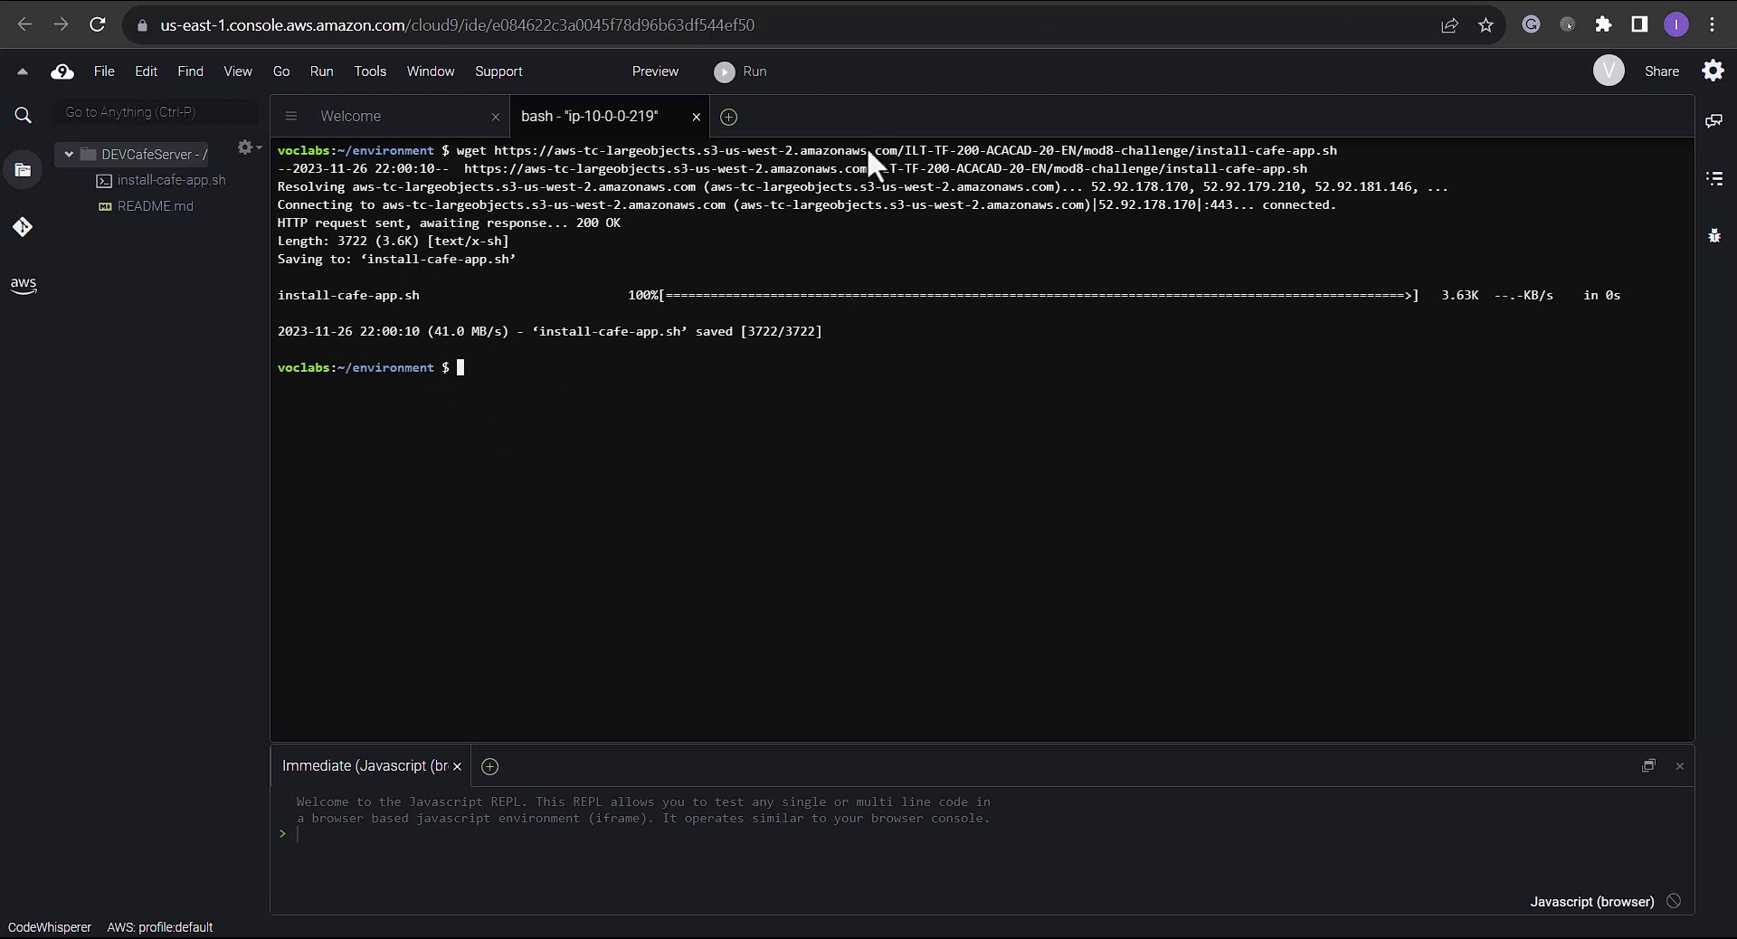
Run chmod +x install-cafe-app.sh from the notes to make the script executable
{"action": "left_click", "coordinate": [946, 3]}
{"action": "left_click_drag", "start_coordinate": [684, 484], "coordinate": [446, 485]}
{"action": "left_click", "coordinate": [810, 3]}
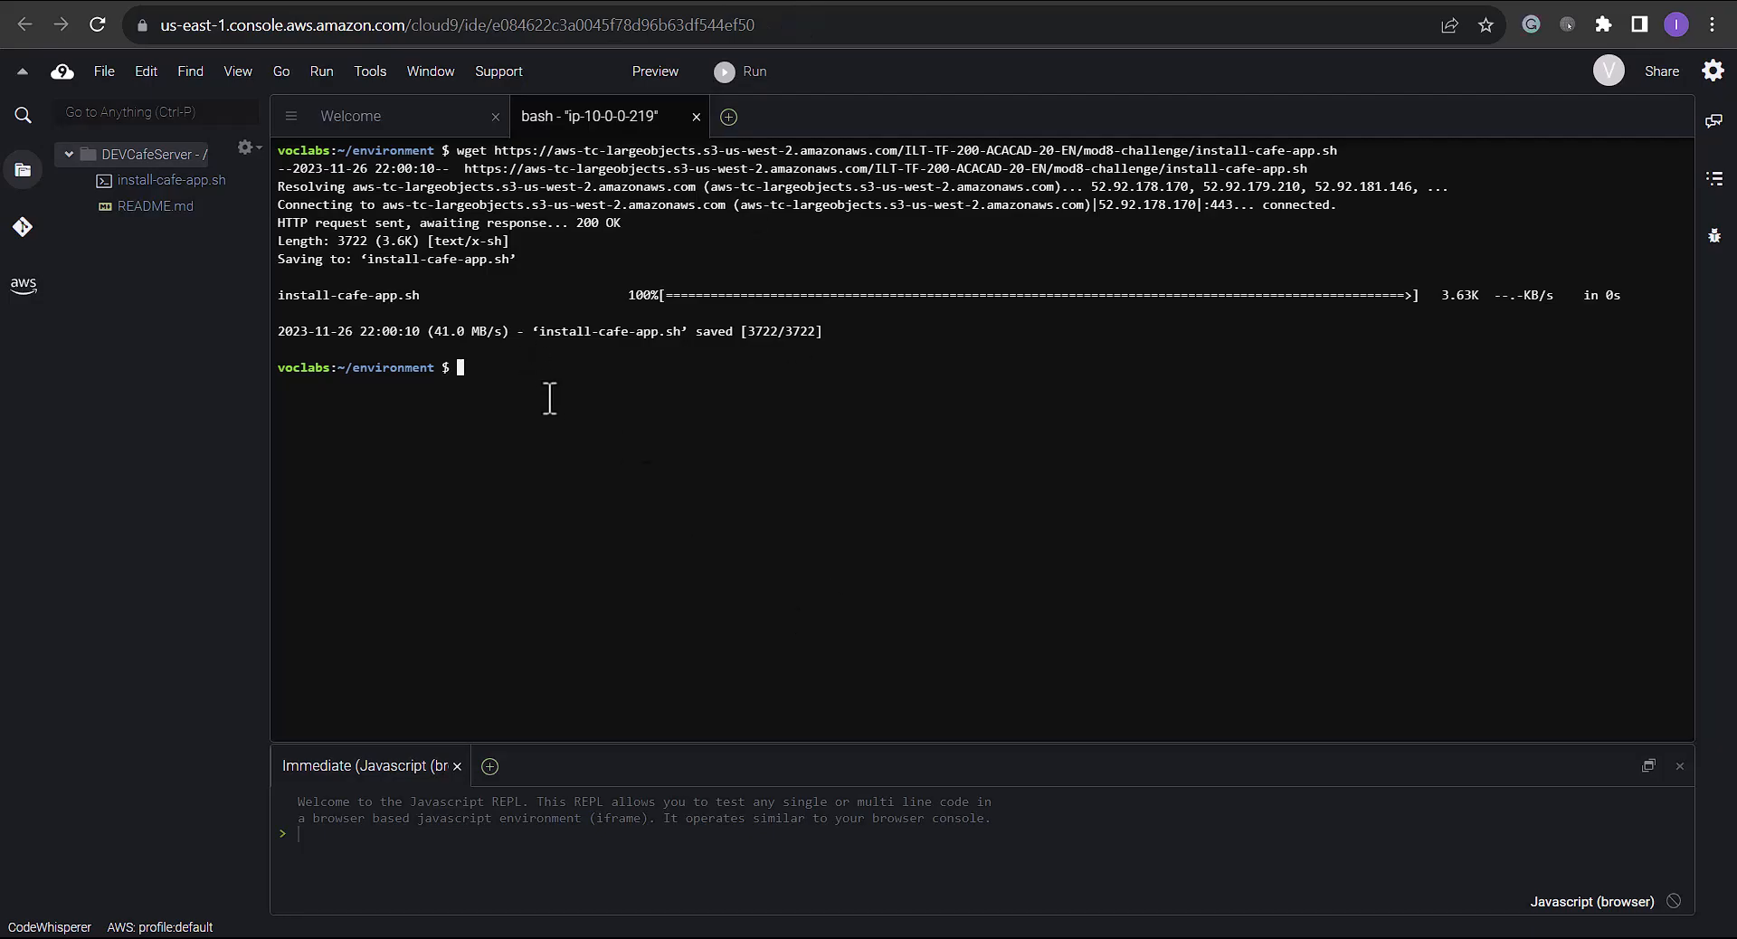
{"action": "key", "text": "ctrl+v"}
{"action": "key", "text": "Return"}
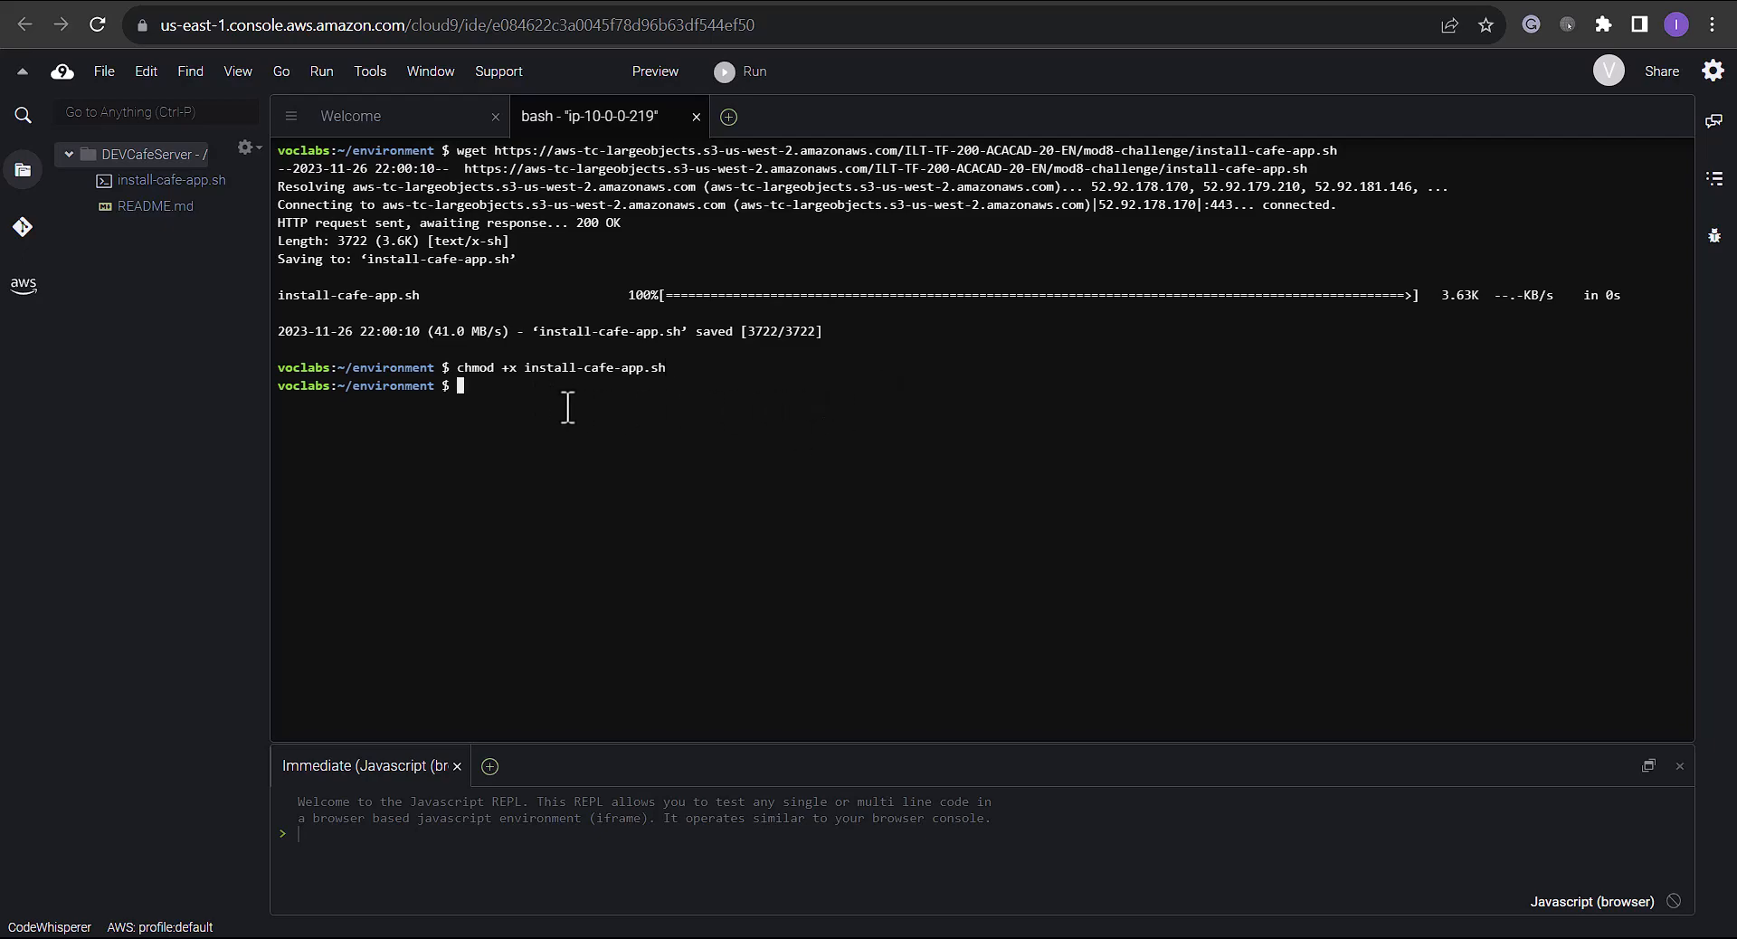
Paste the ./install-cafe-app.sh command from the notes into the terminal
{"action": "key", "text": "ctrl+Tab"}
{"action": "left_click_drag", "start_coordinate": [602, 552], "coordinate": [455, 559]}
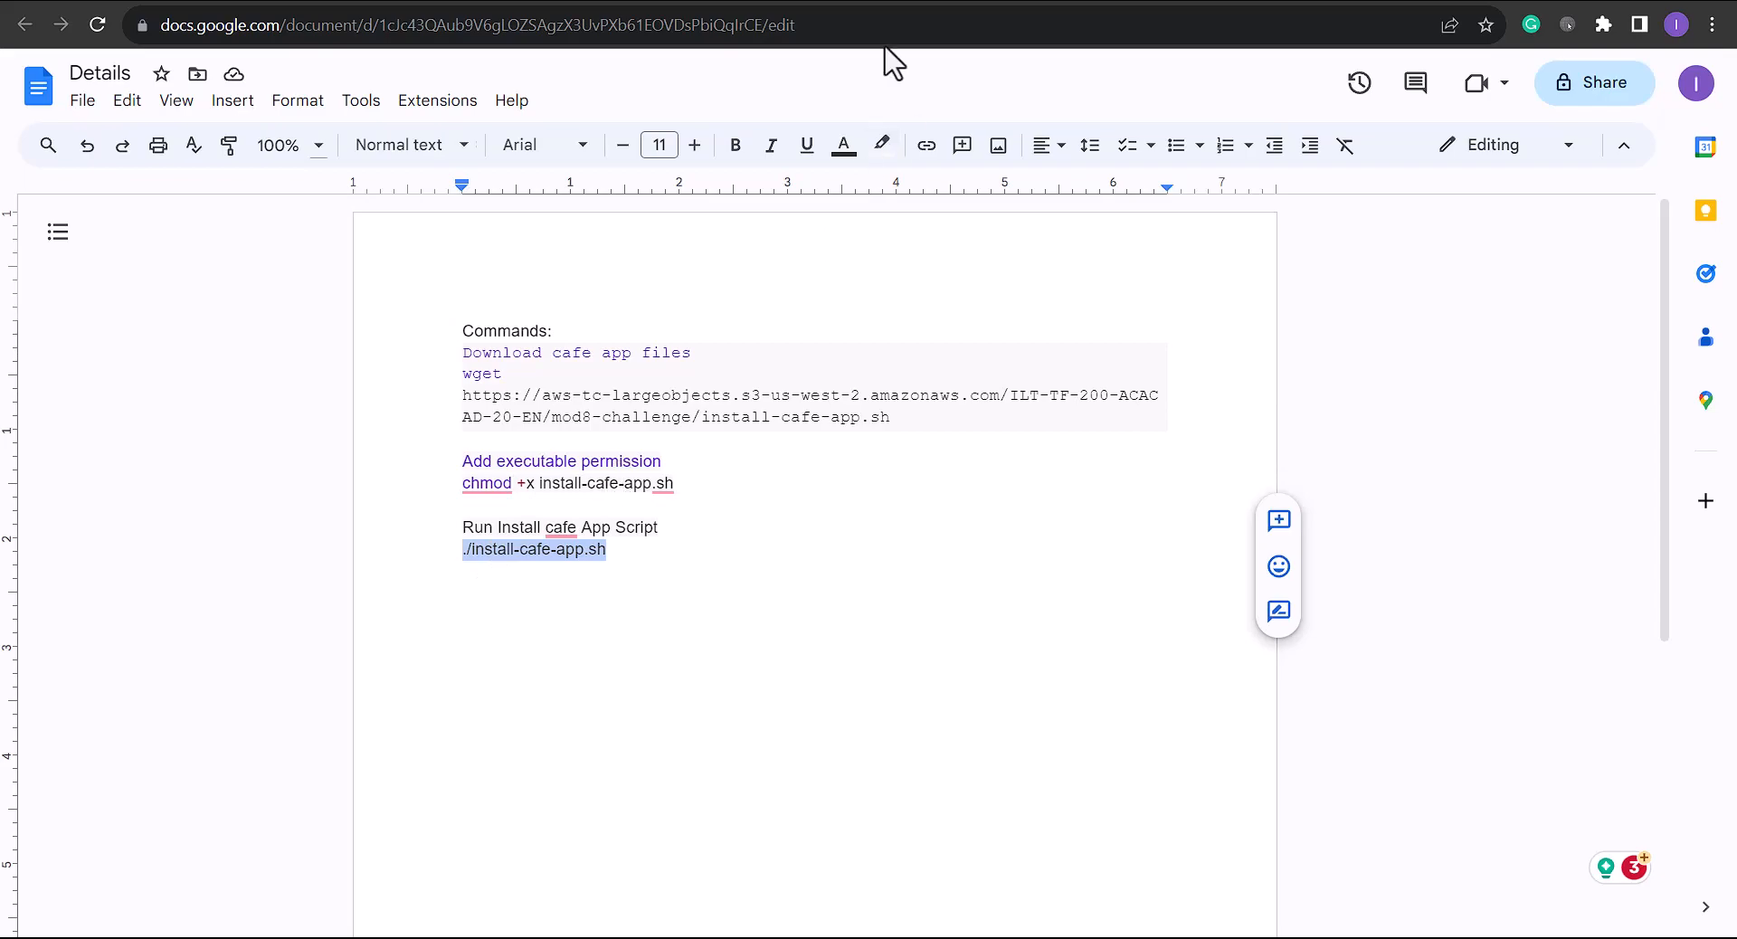
{"action": "key", "text": "ctrl+shift+Tab"}
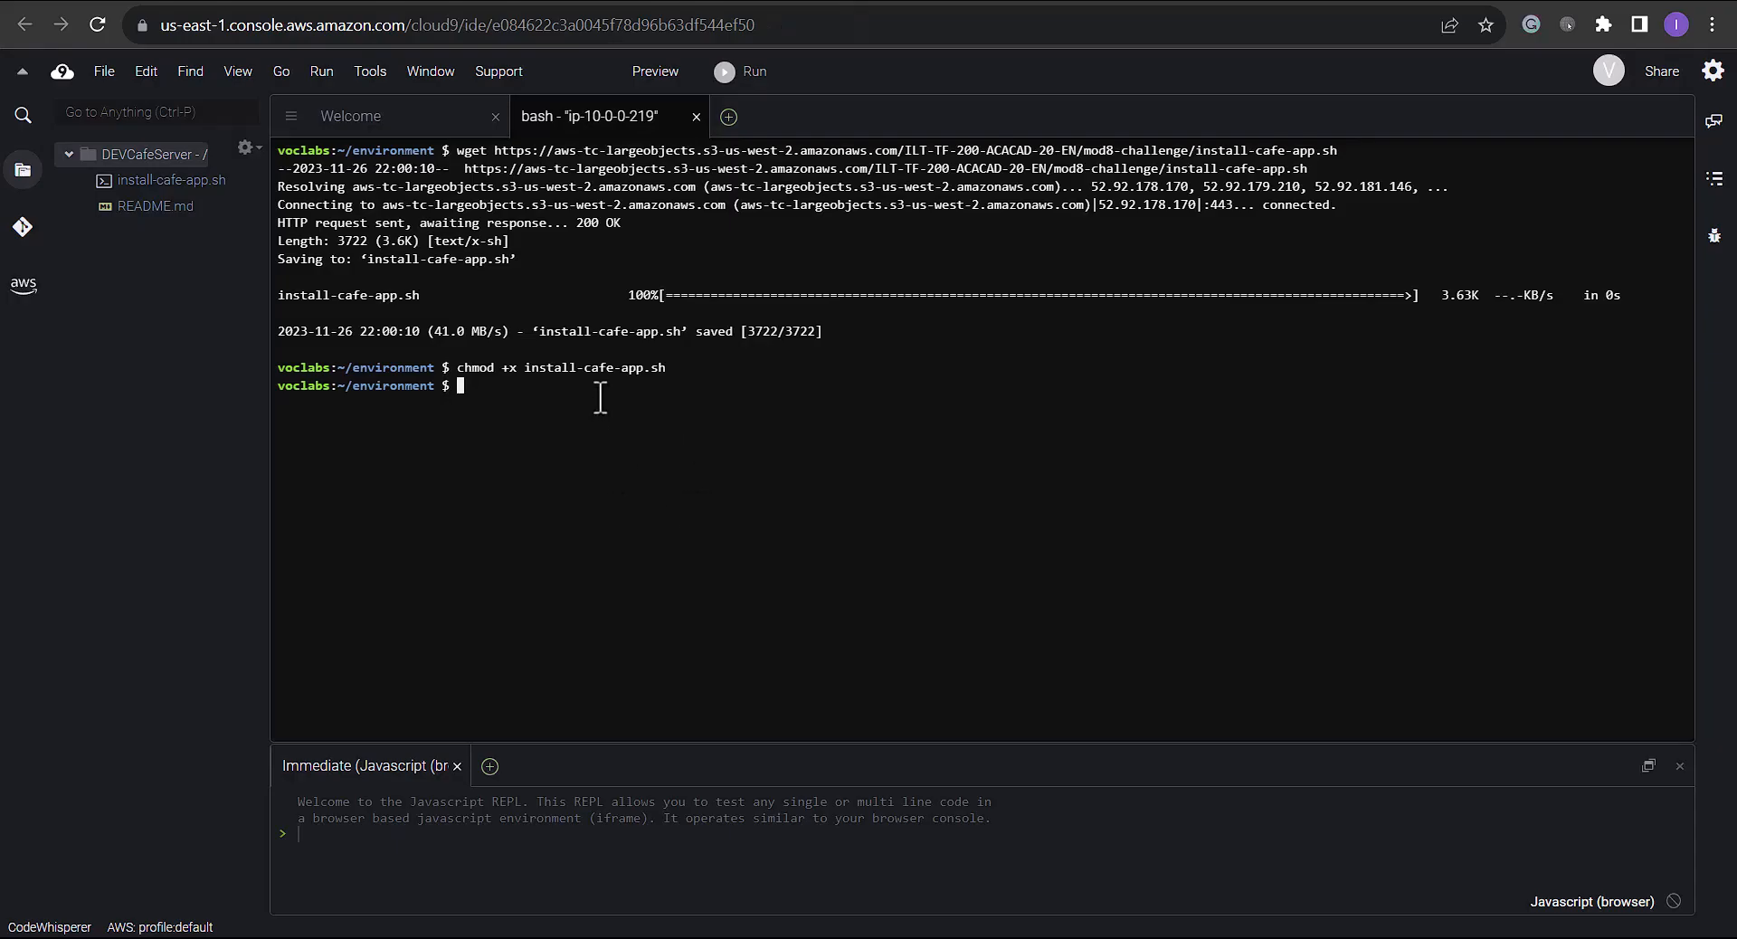
{"action": "key", "text": "ctrl+v"}
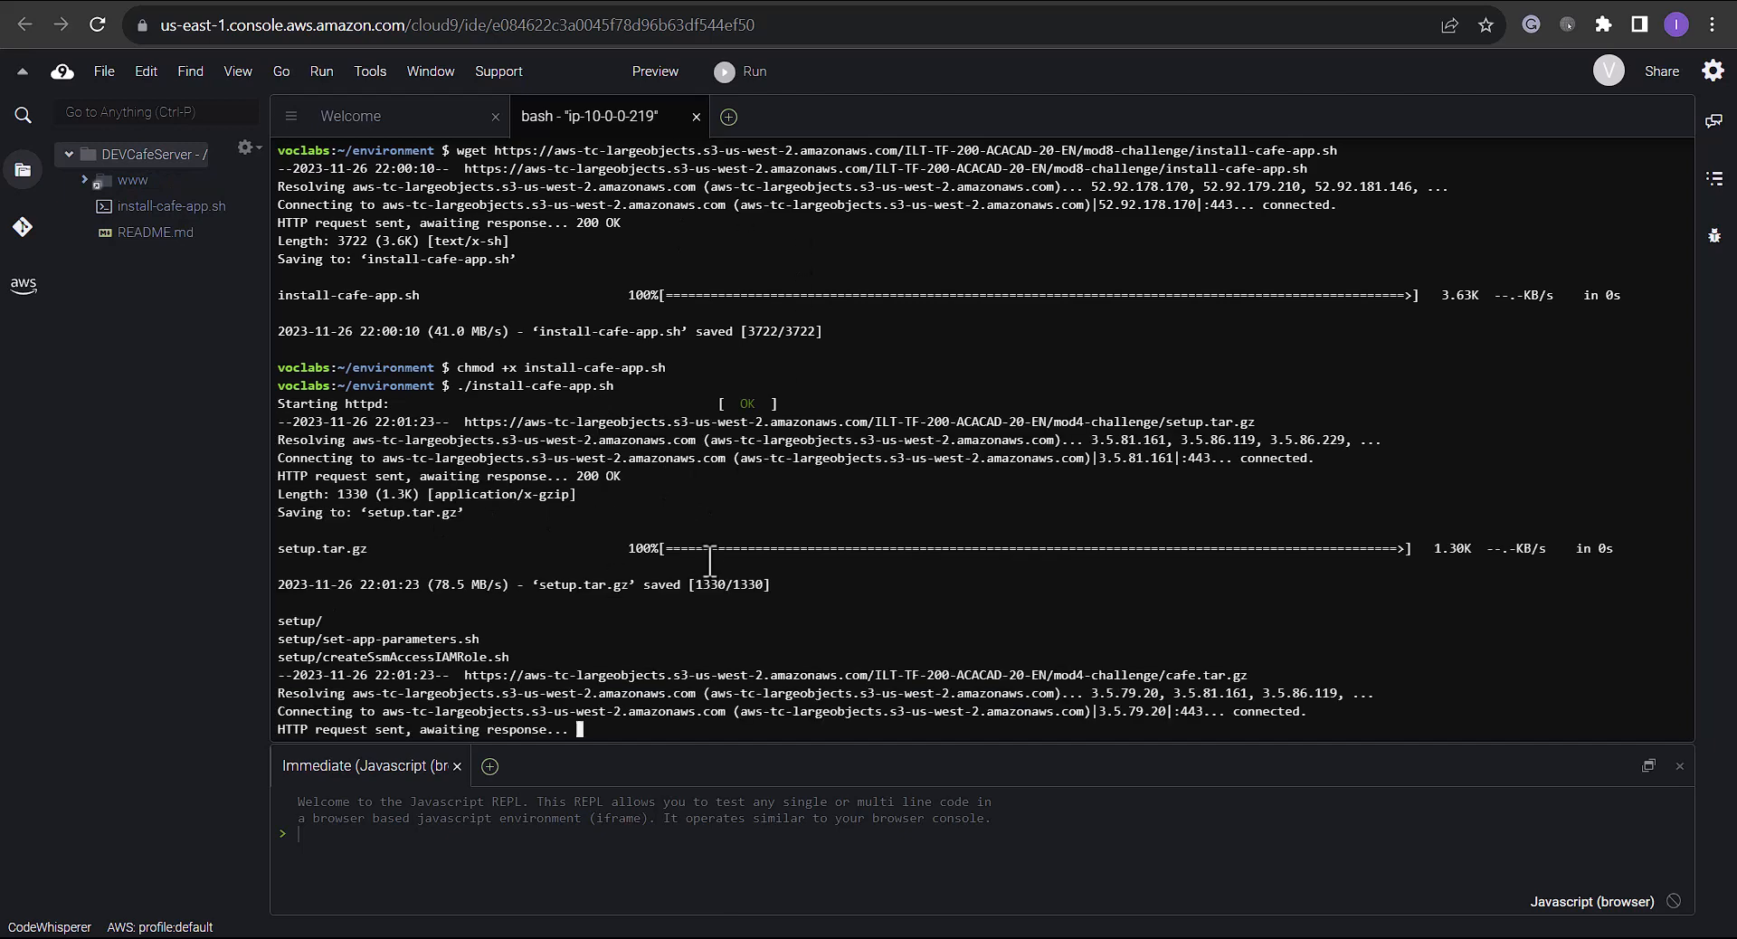
Invite the new IAM user to the environment with RW access, accepting the security warning
{"action": "left_click", "coordinate": [1670, 74]}
{"action": "left_click", "coordinate": [704, 664]}
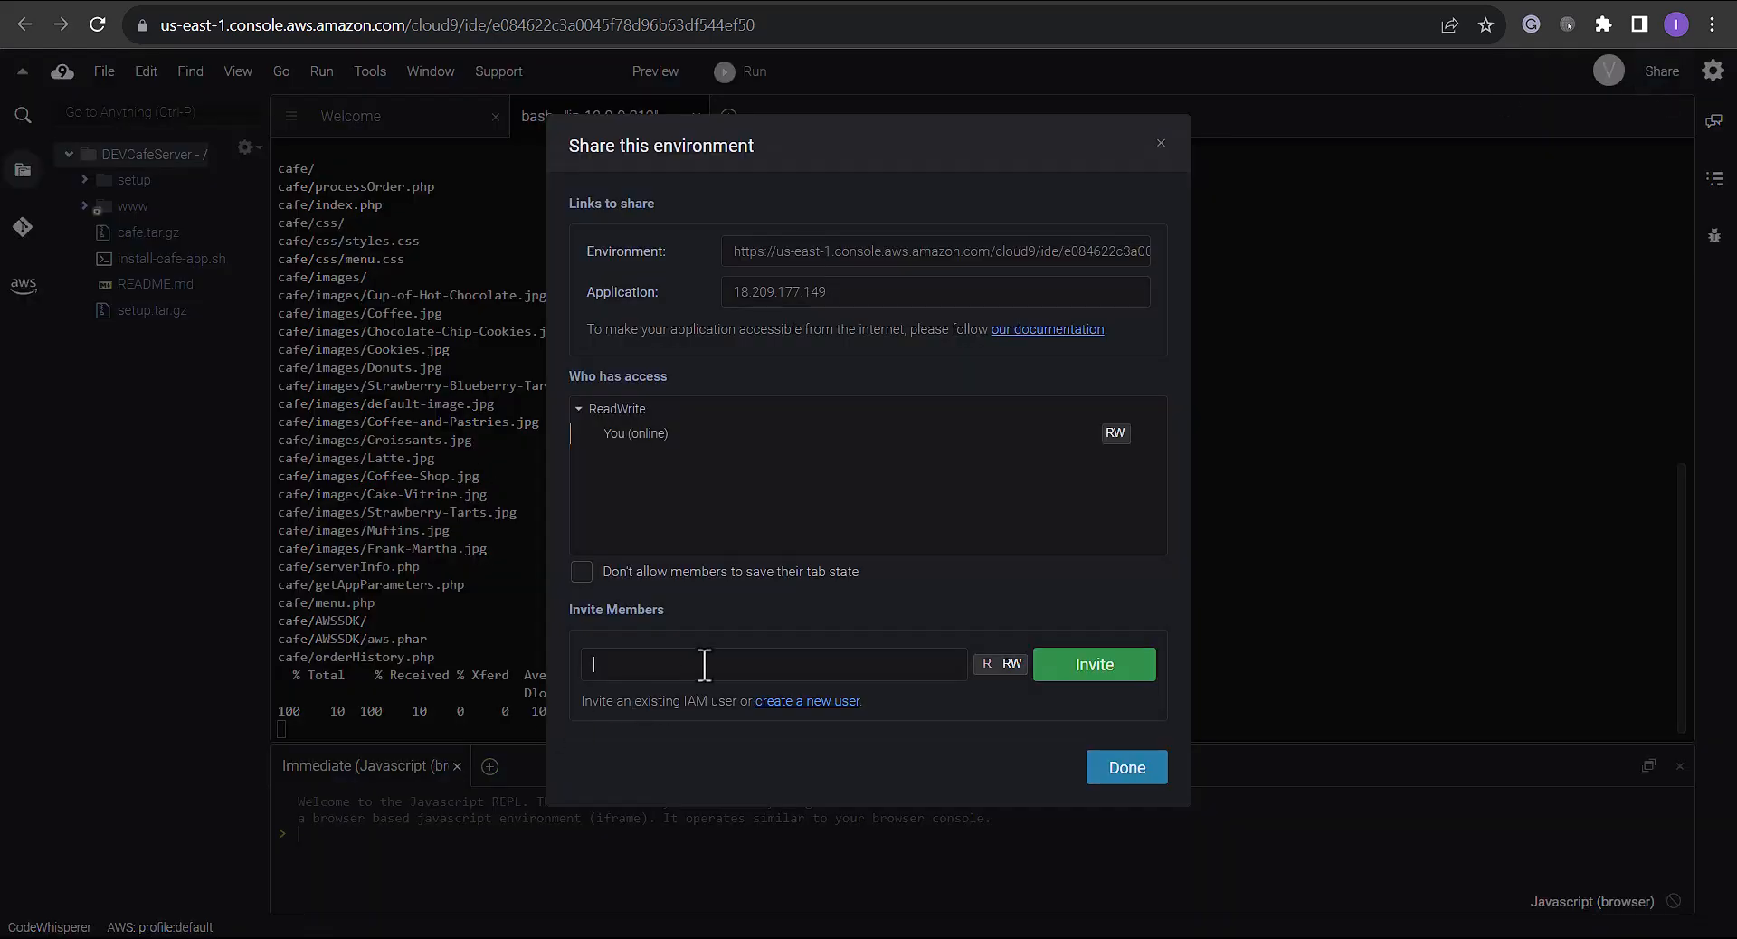
{"action": "type", "text": "Noi"}
{"action": "key", "text": "BackSpace"}
{"action": "key", "text": "BackSpace"}
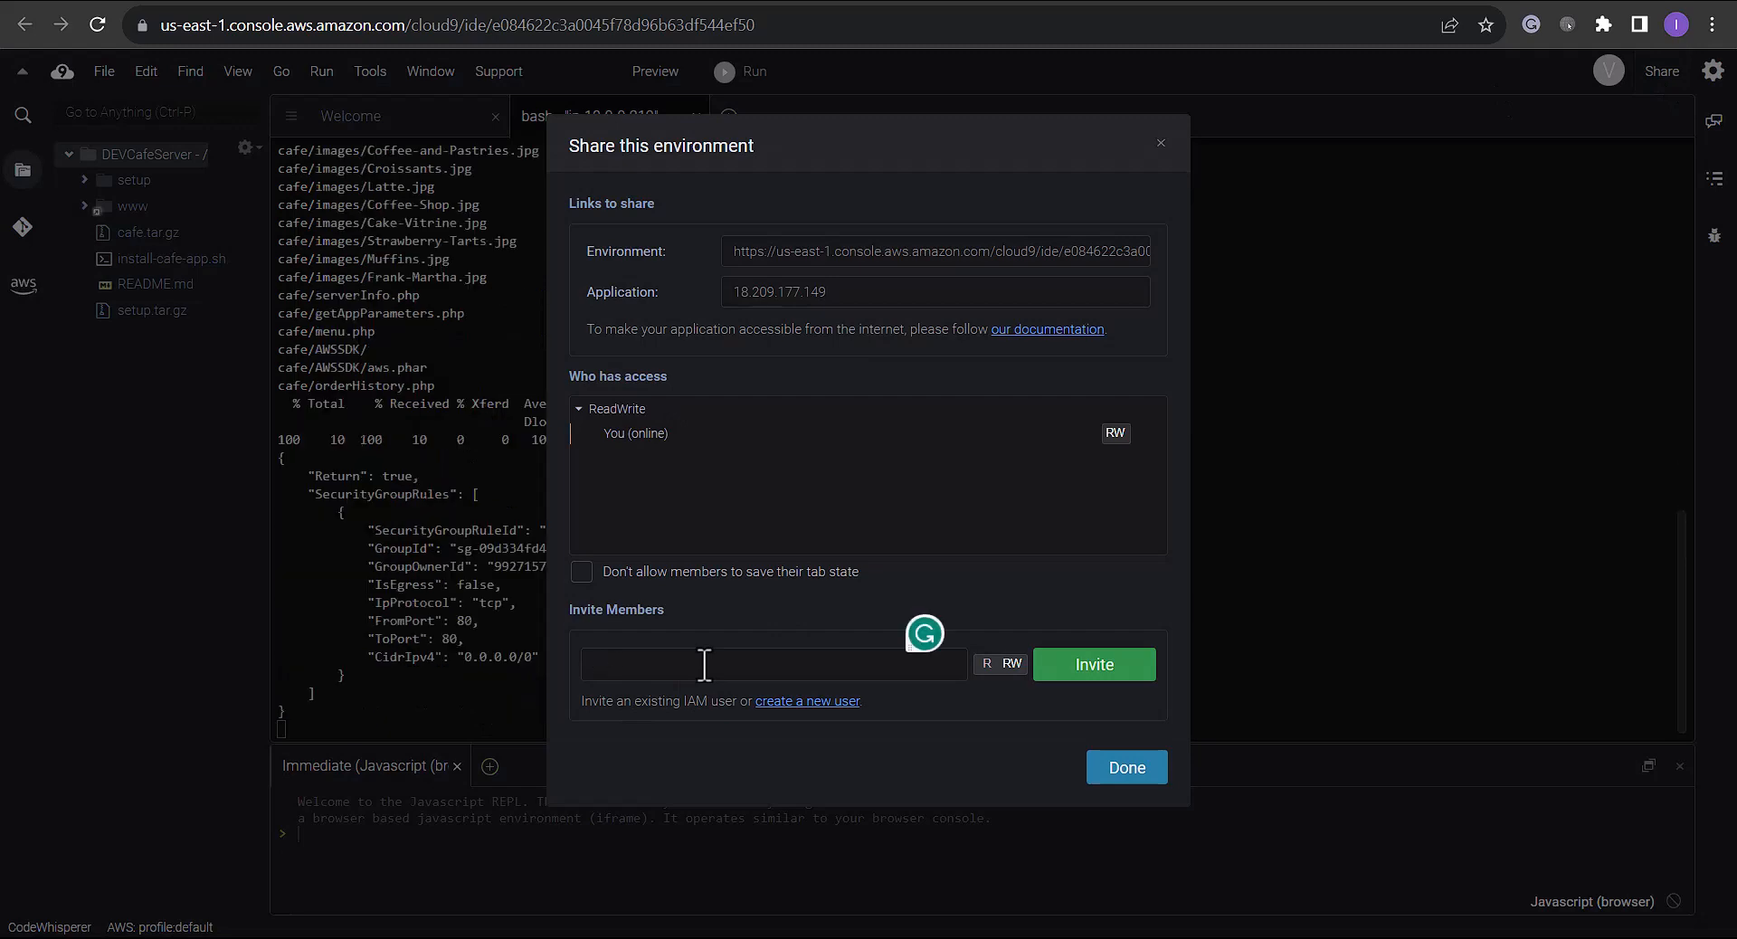
{"action": "type", "text": "ikhil"}
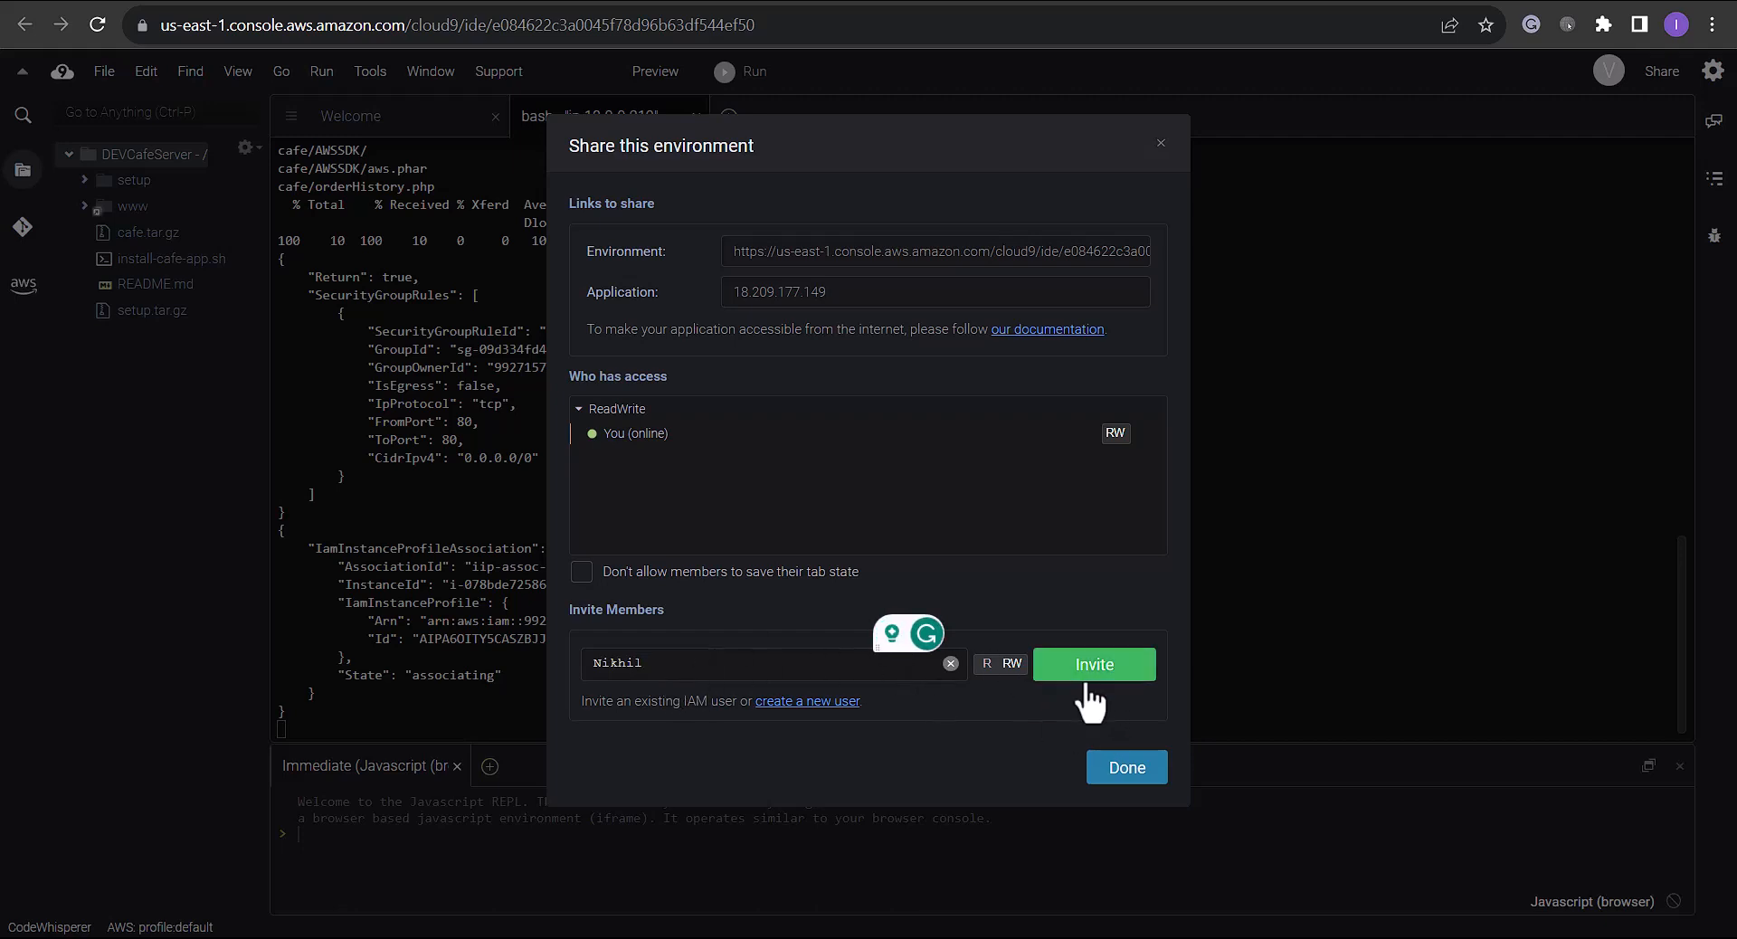
{"action": "left_click", "coordinate": [1110, 670]}
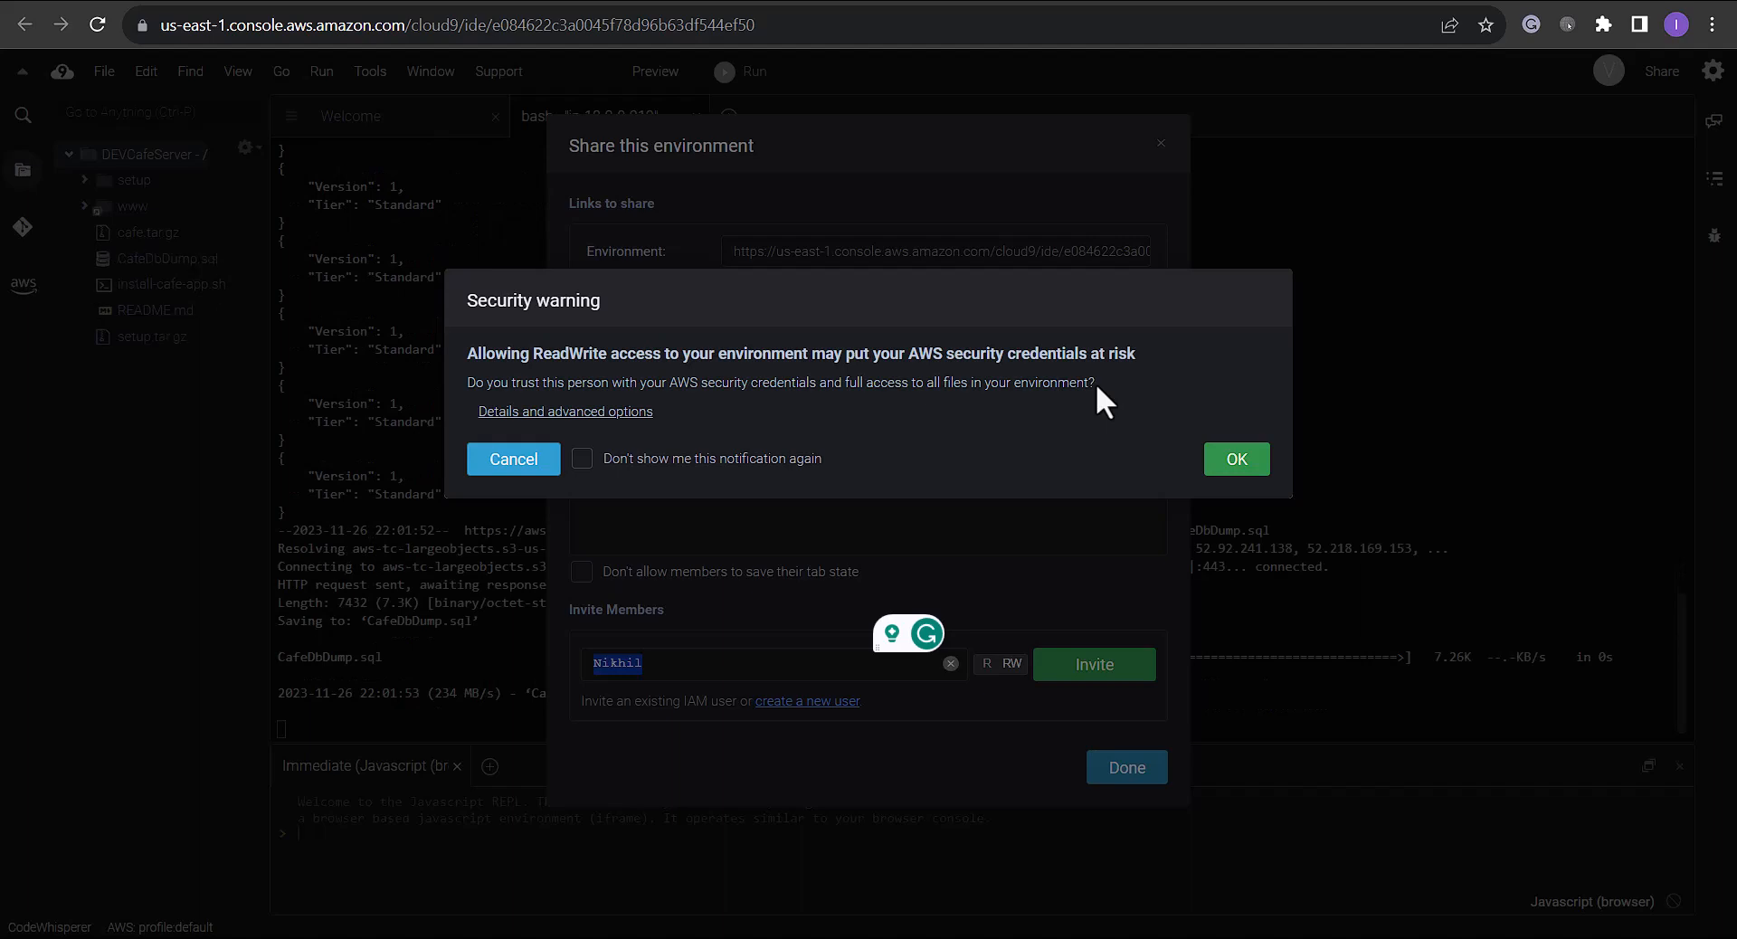
{"action": "left_click", "coordinate": [1232, 463]}
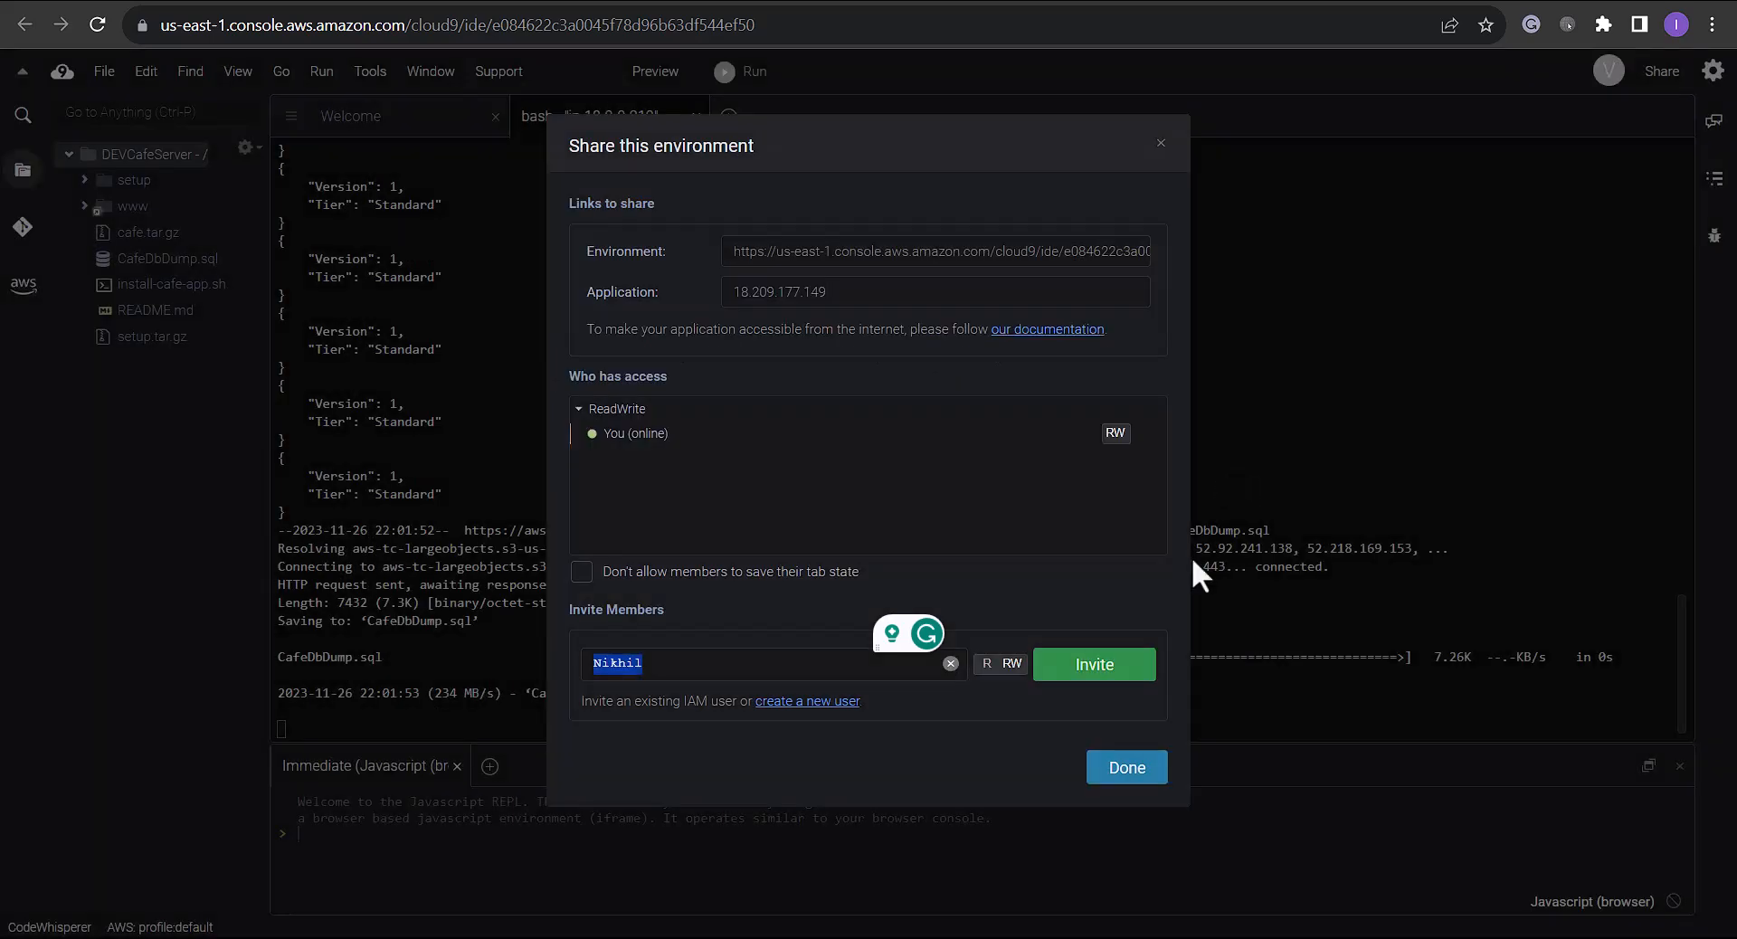
{"action": "left_click", "coordinate": [1142, 779]}
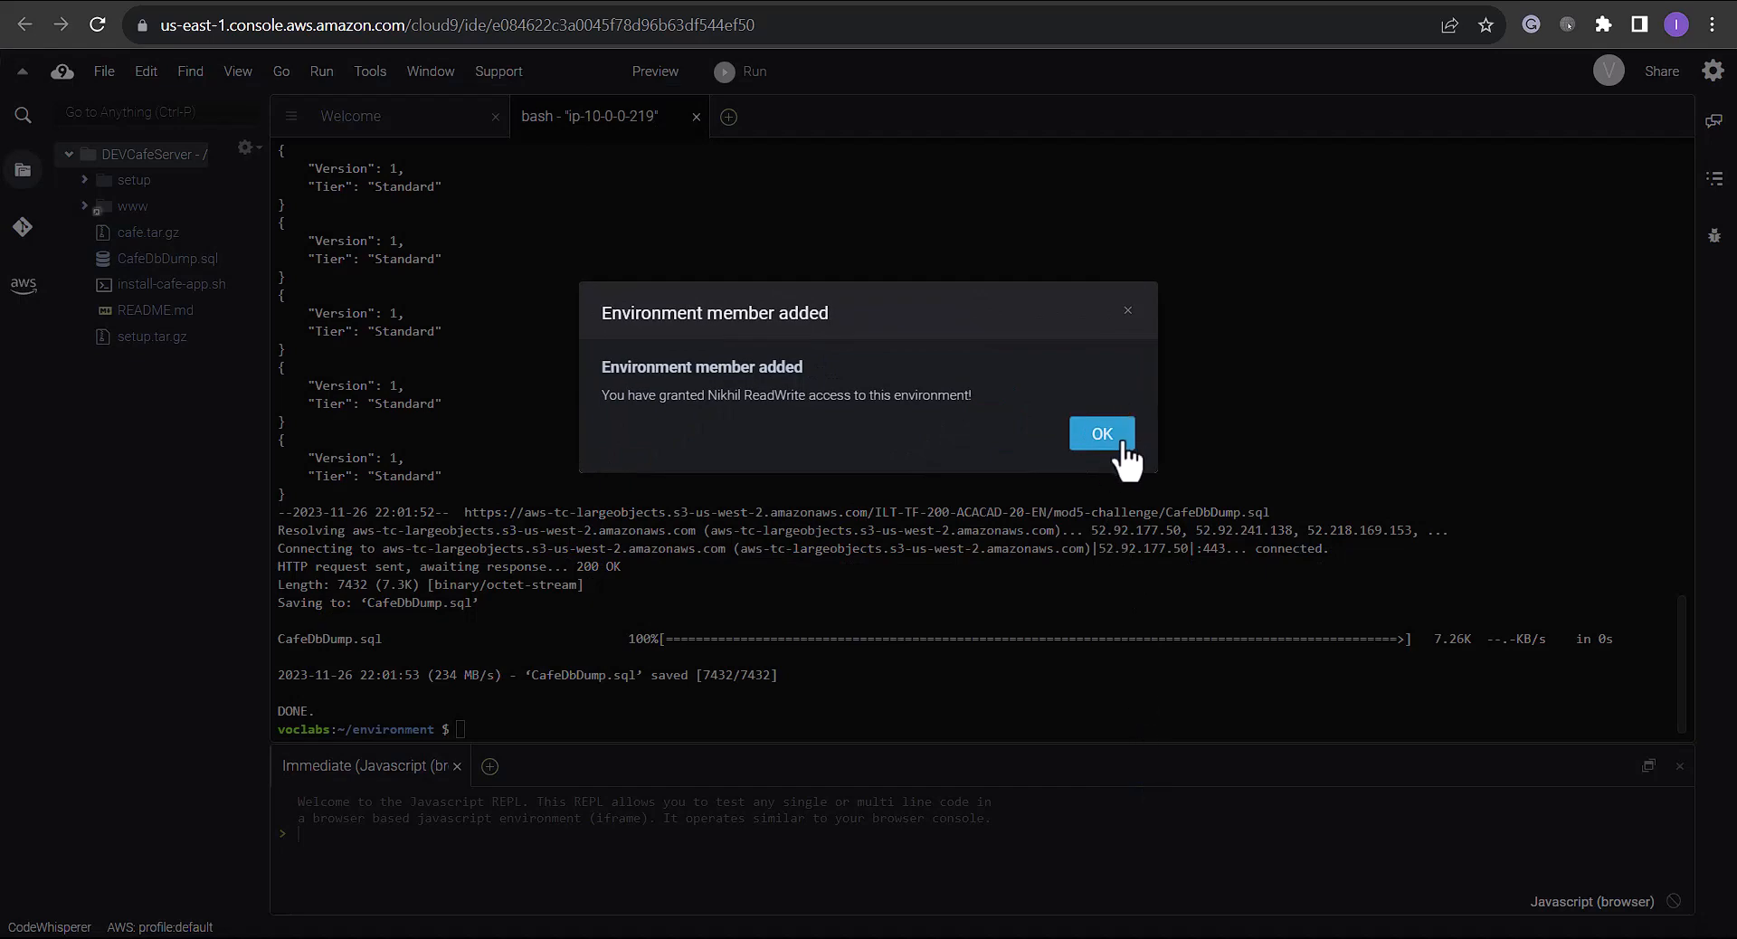
{"action": "left_click", "coordinate": [1086, 443]}
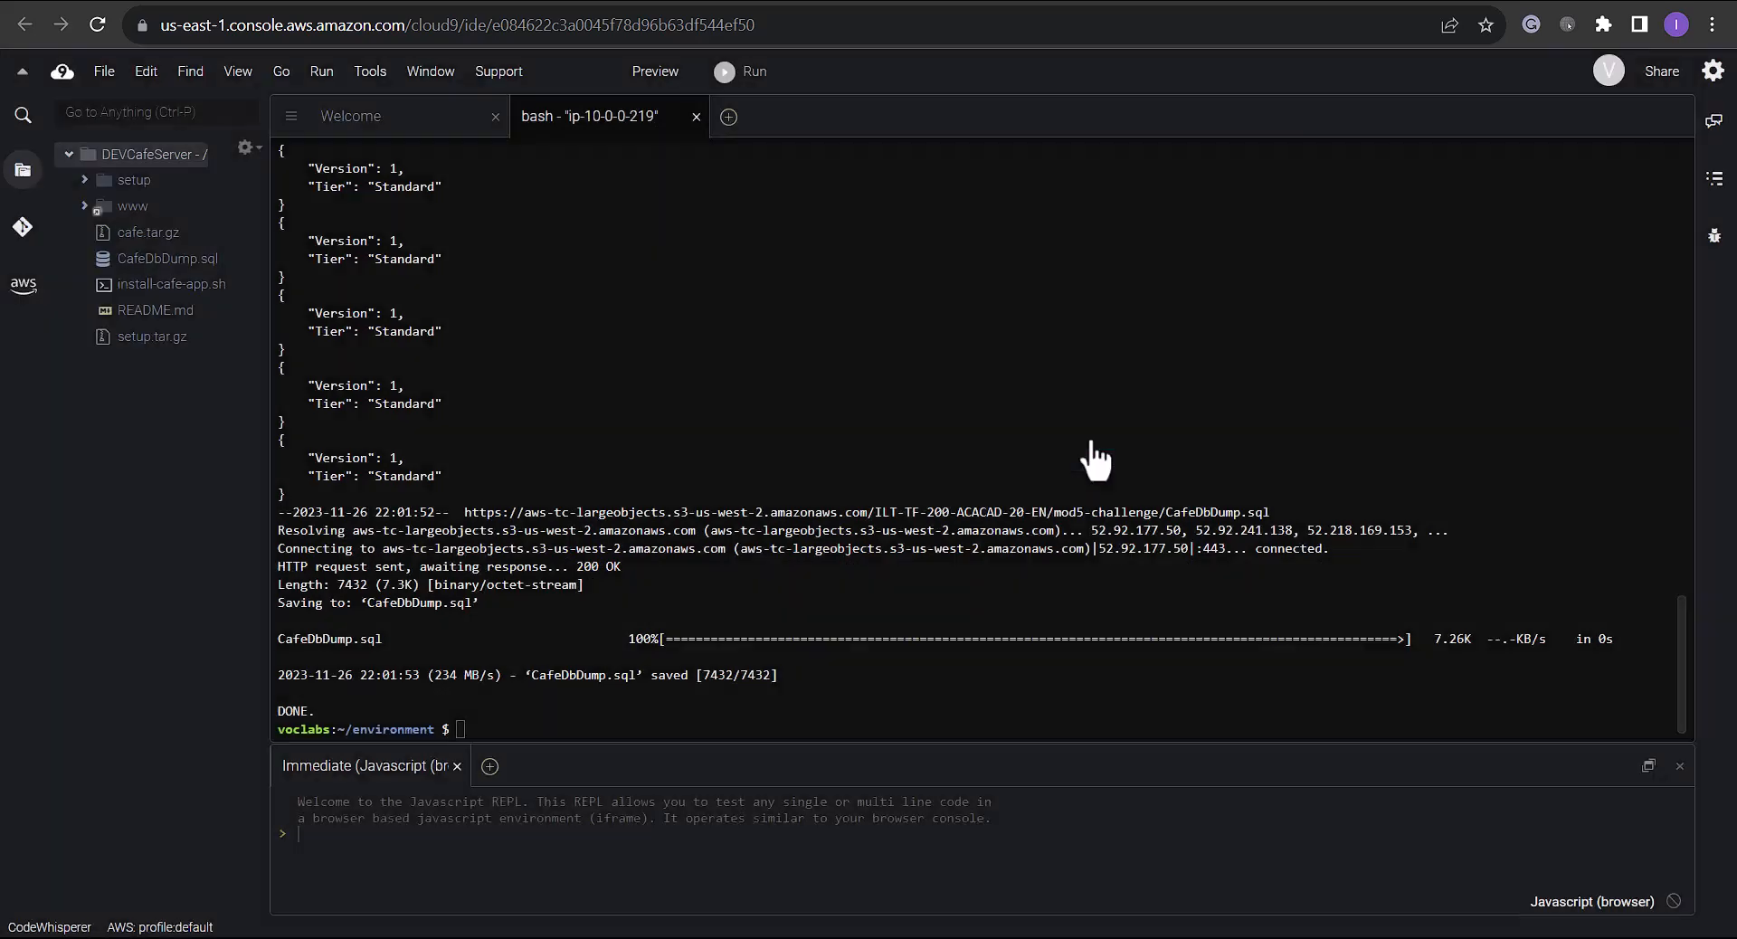